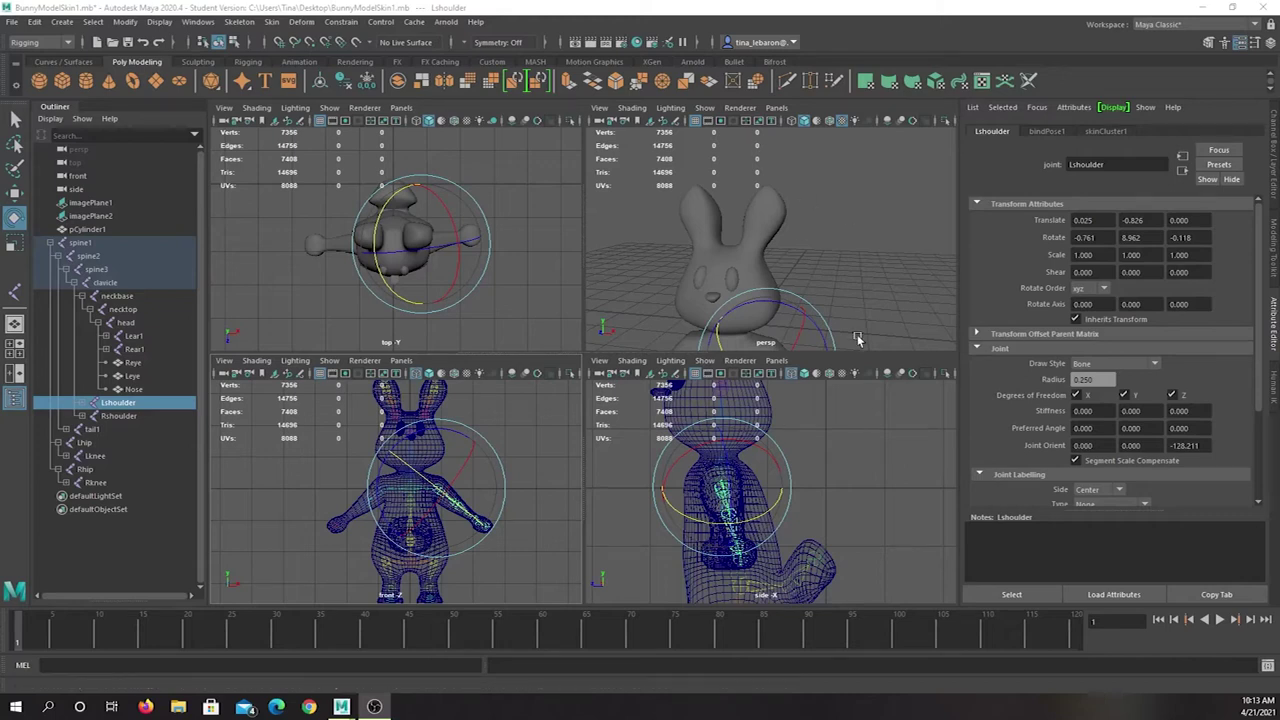
scroll(736, 230, "down", 5)
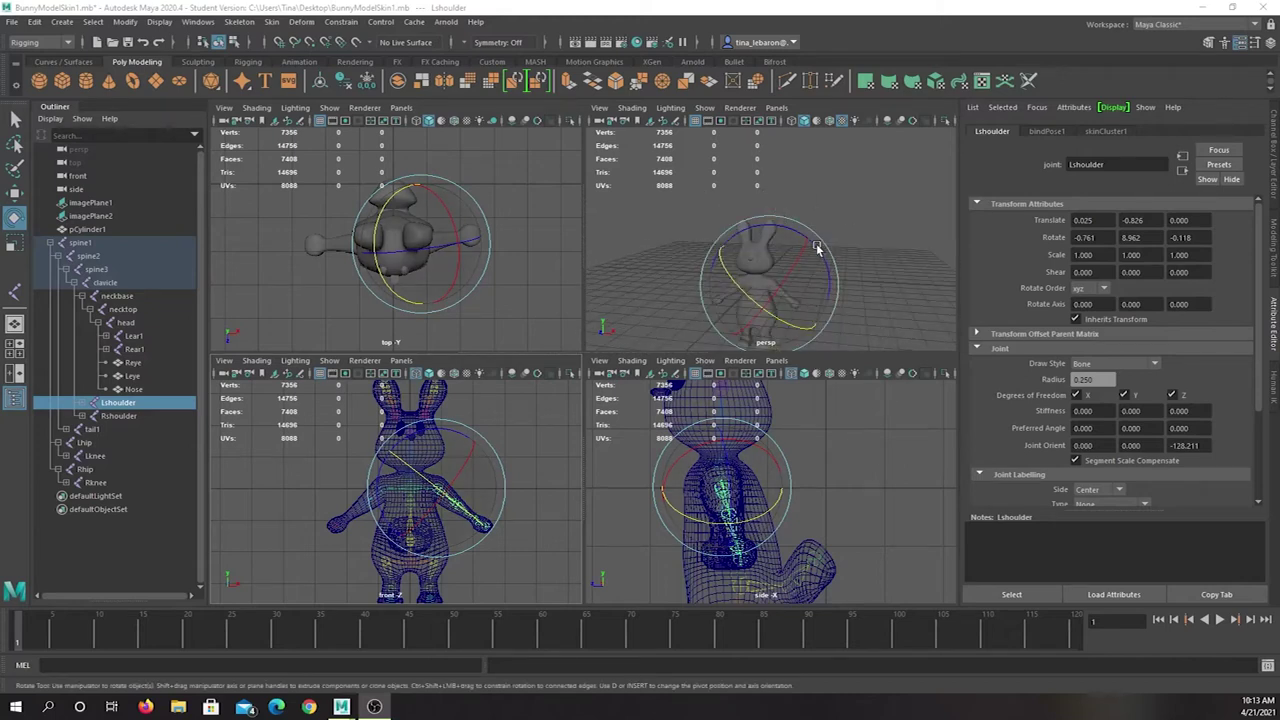
left_click(735, 593)
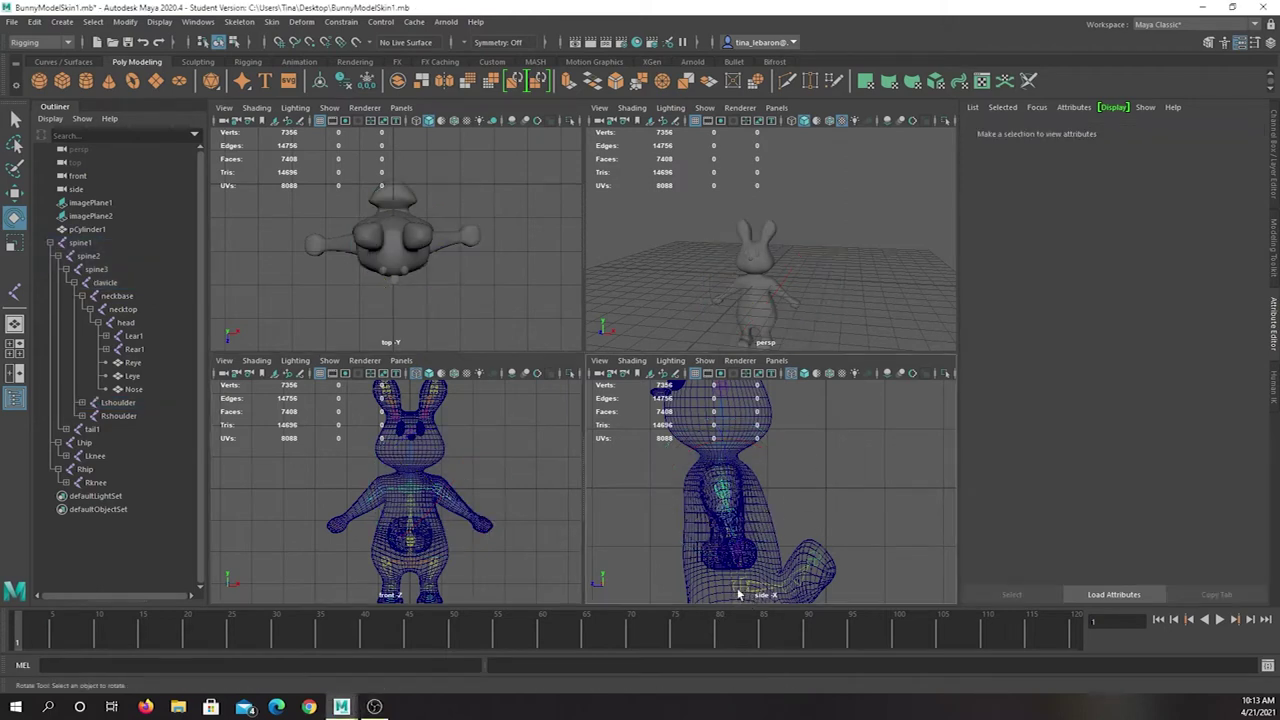
left_click(758, 527)
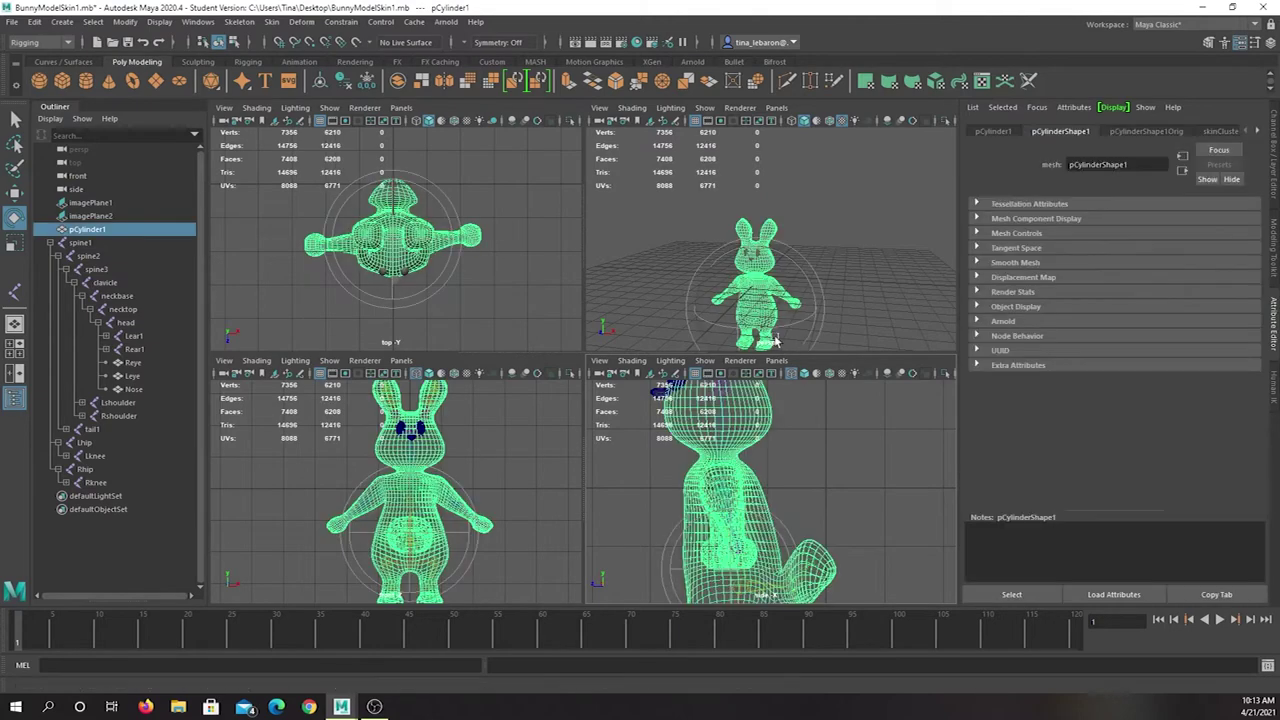
left_click(772, 316)
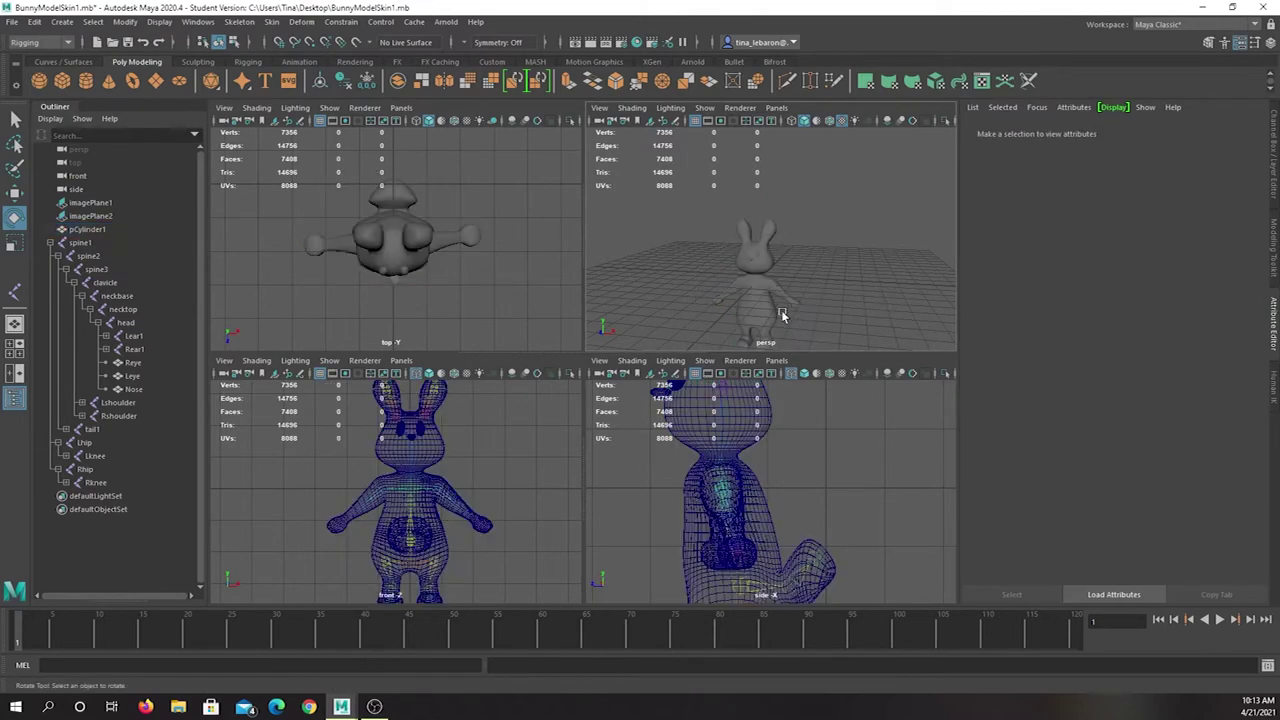
left_click(753, 313)
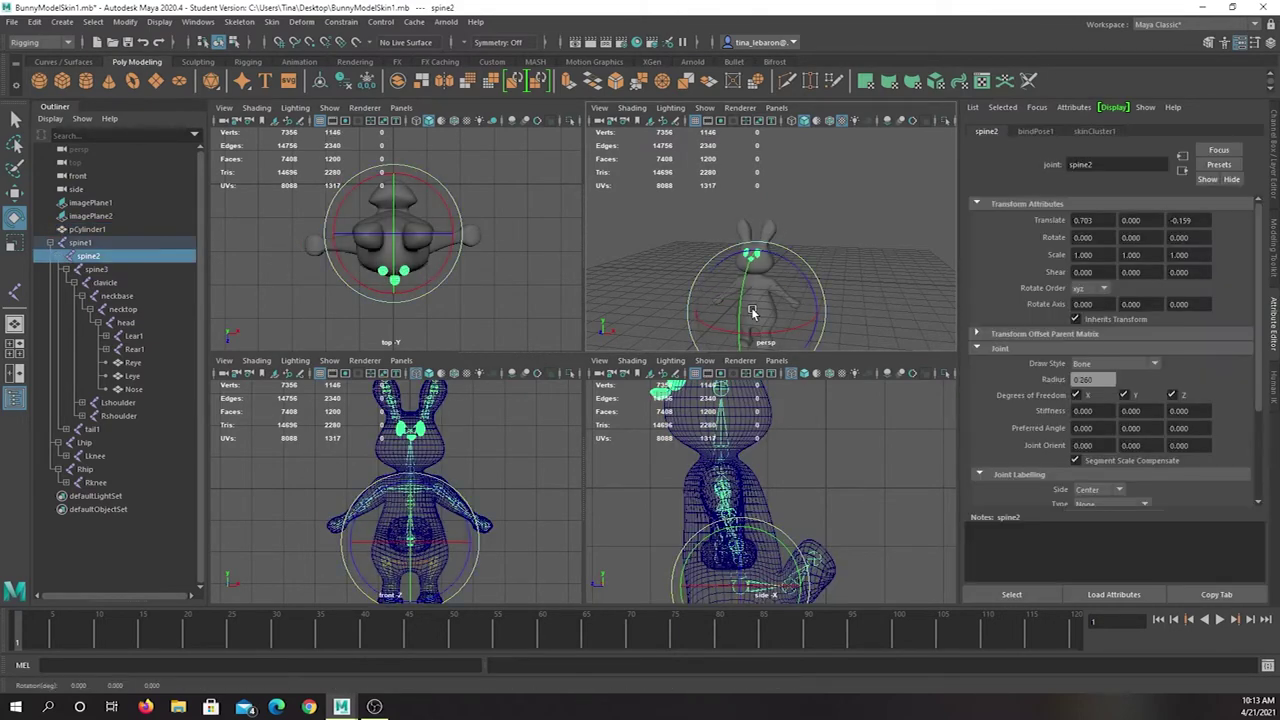
left_click_drag(753, 313, 714, 277)
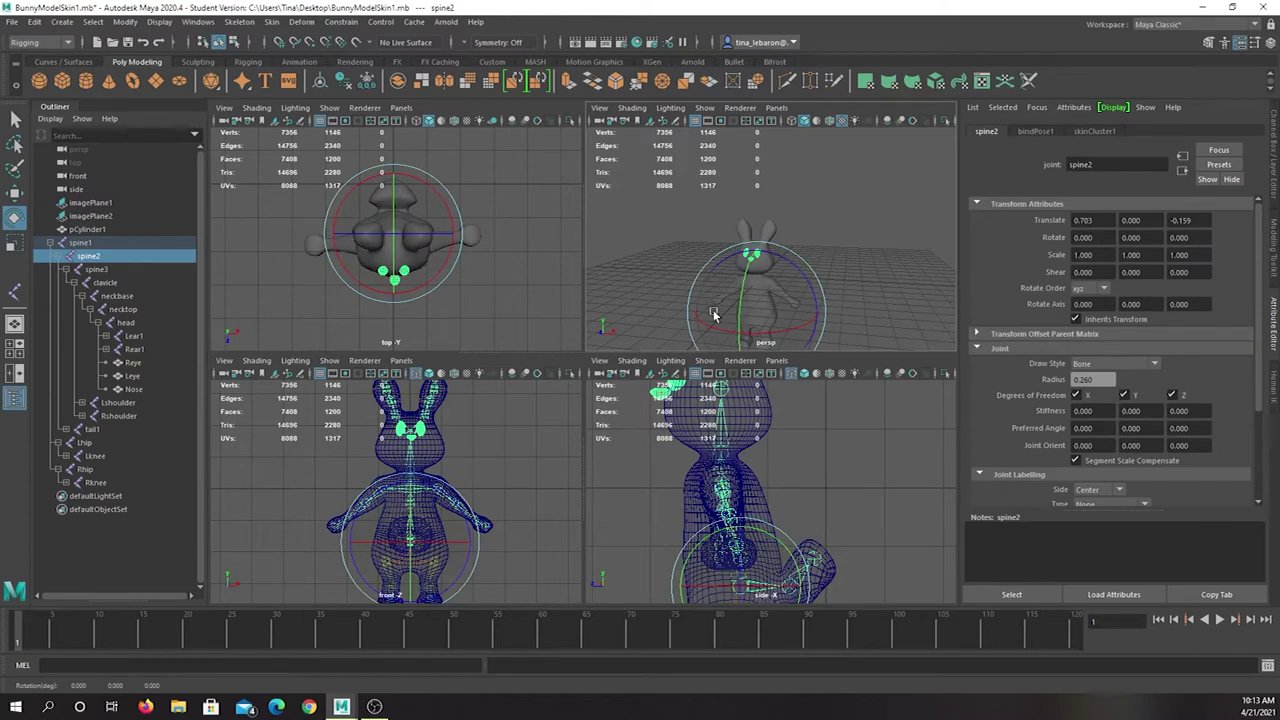
key("ctrl+z")
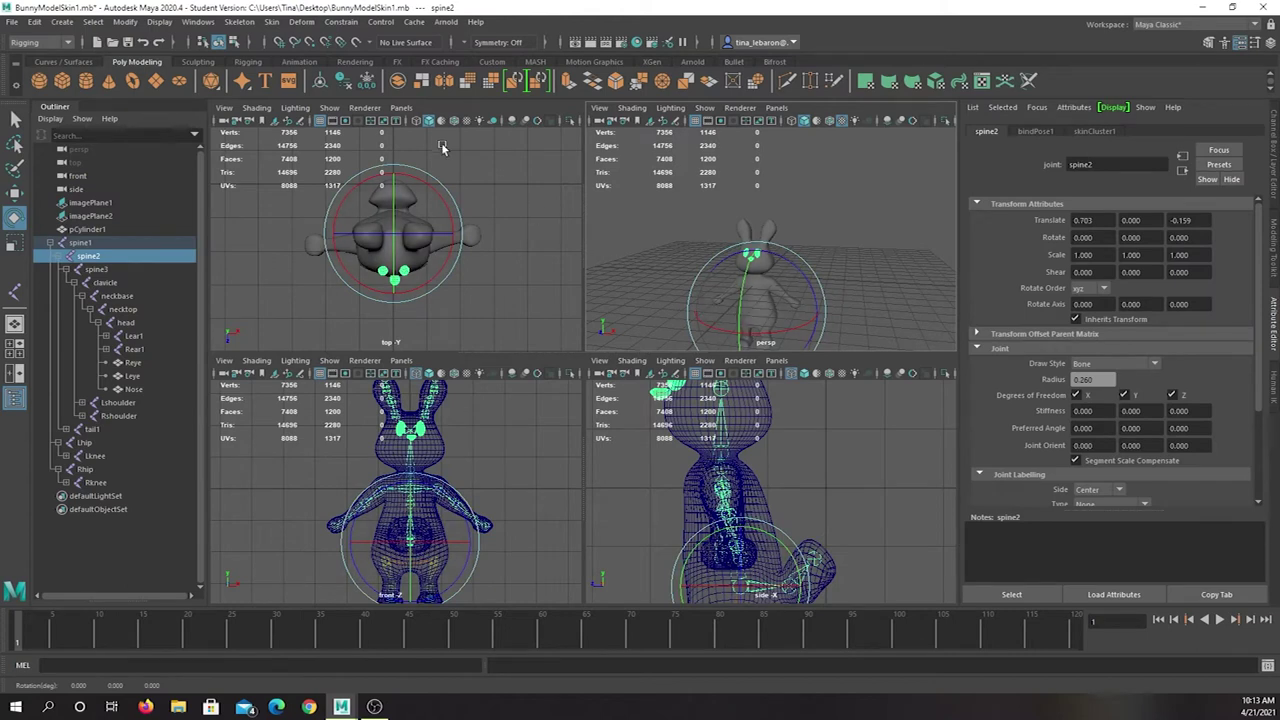
Start the Paint Skin Weights tool on the bunny body mesh pCylinder1 and open its tool settings.
left_click(745, 405)
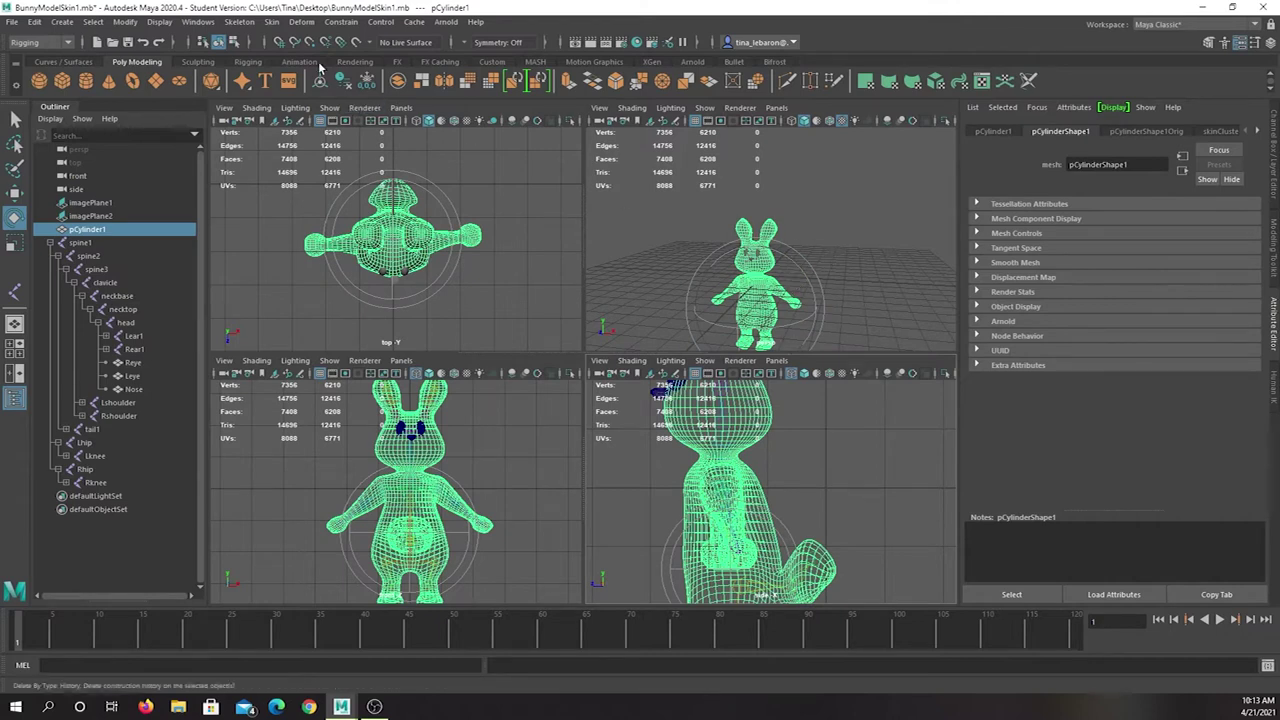
left_click(268, 24)
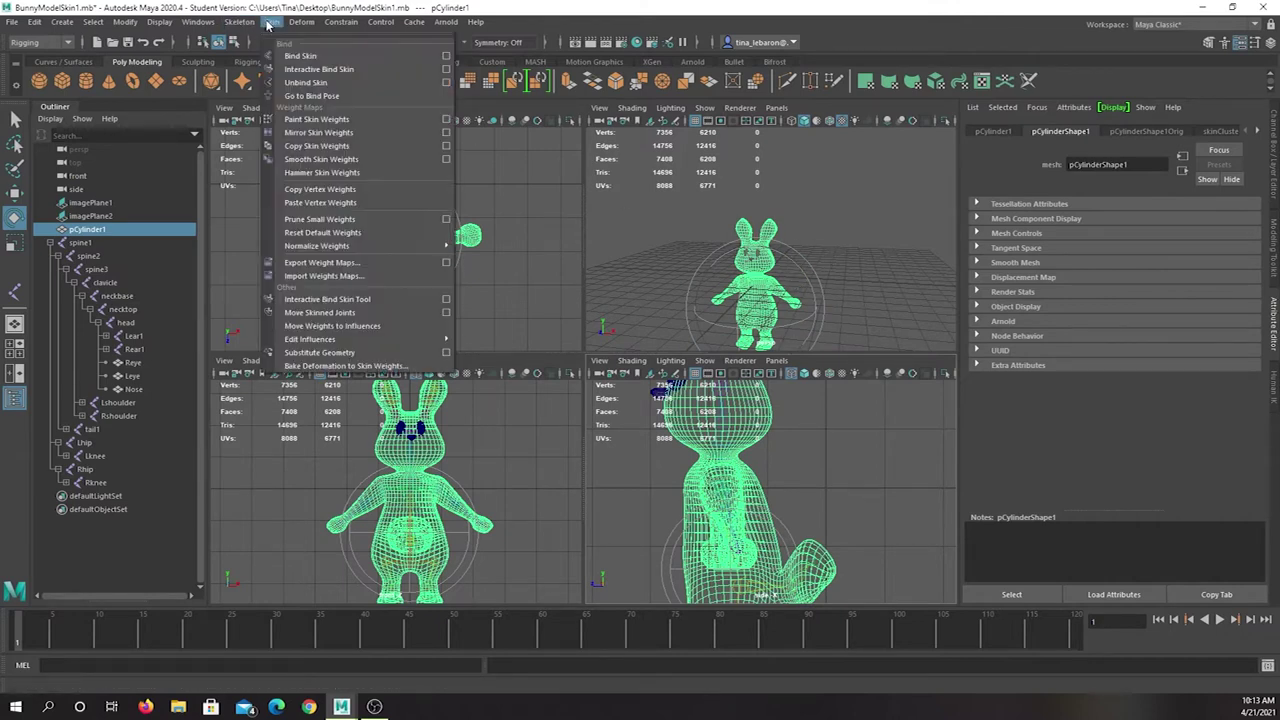
left_click(314, 120)
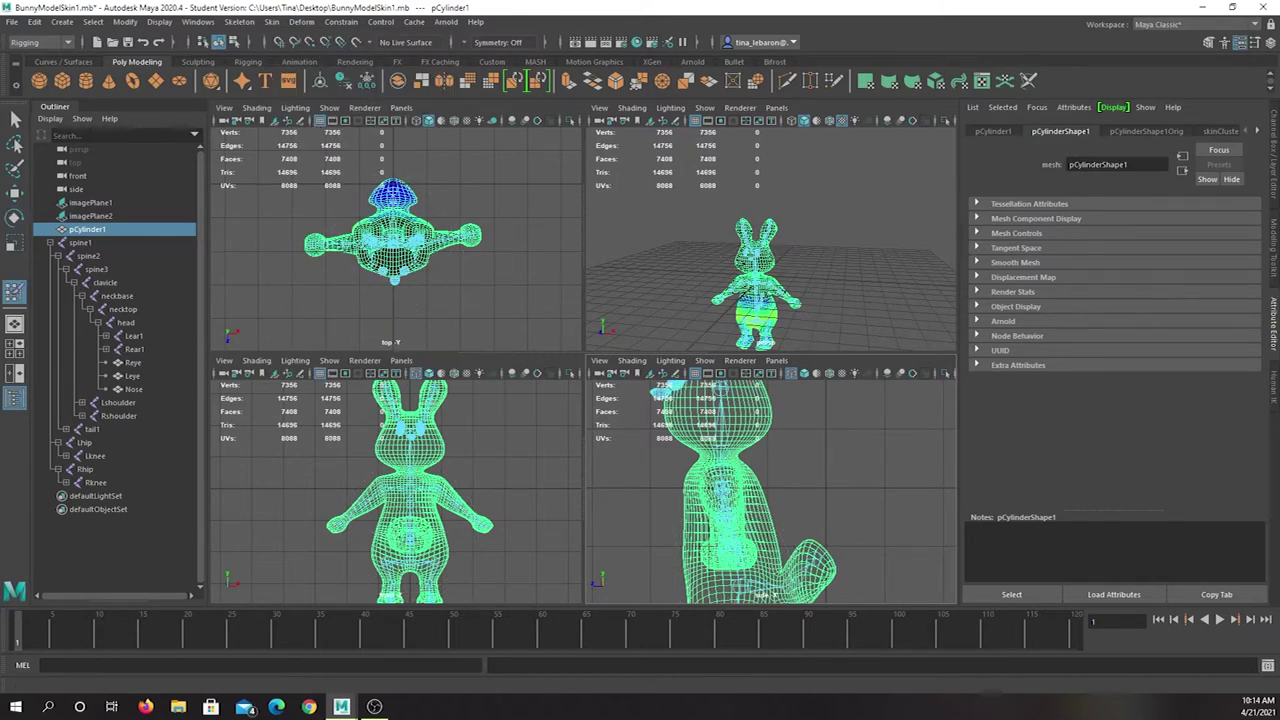
double_click(14, 293)
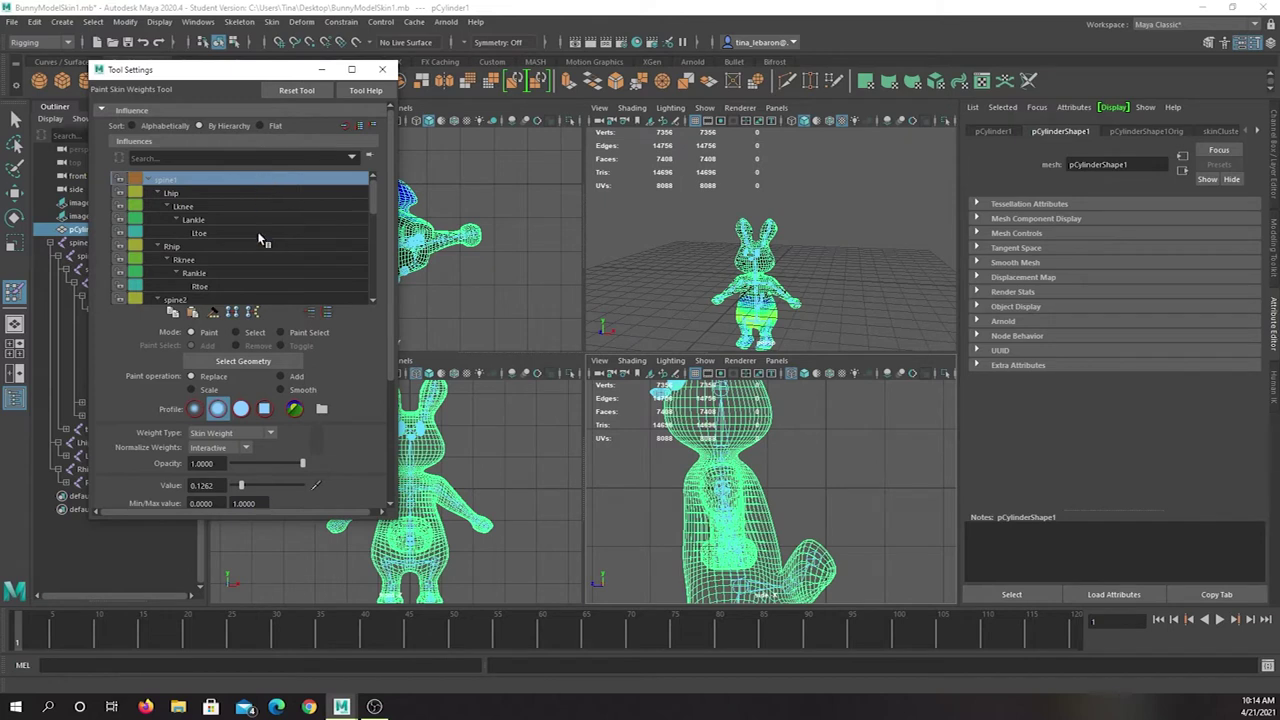
Choose the Lknee influence and display its weight colours on the shaded bunny in a single, maximized perspective view.
left_click(174, 205)
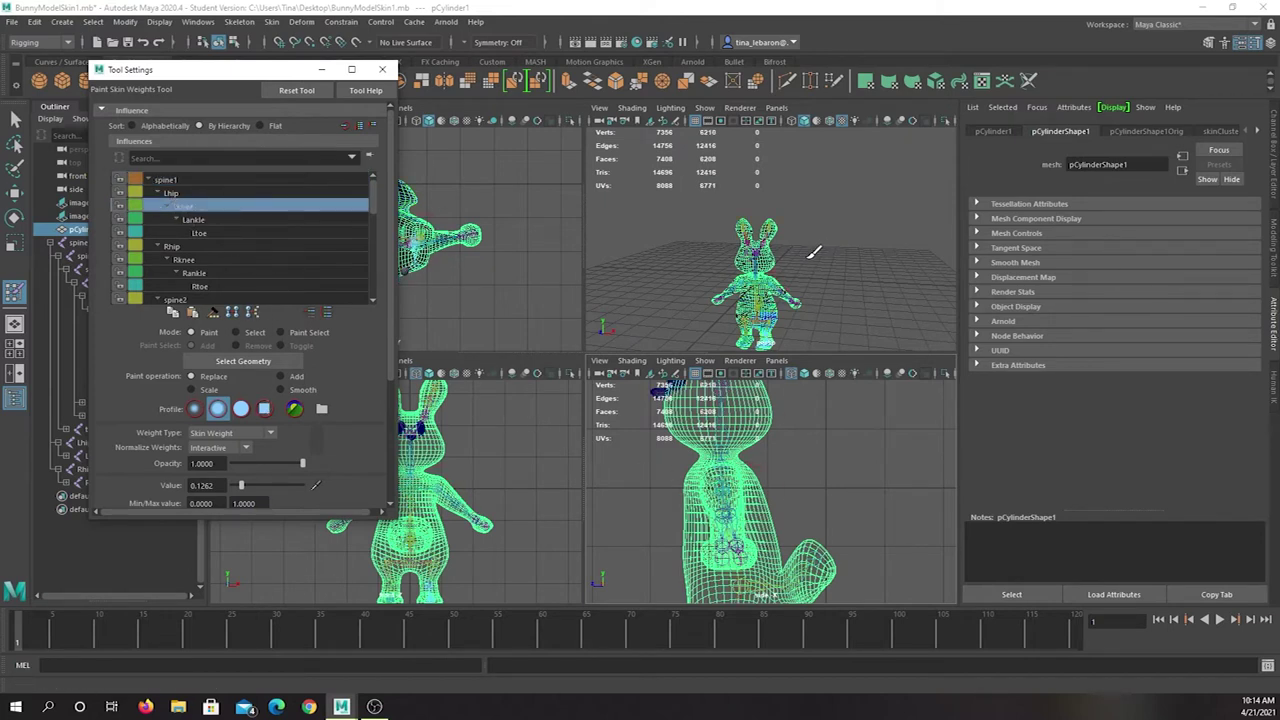
key("4")
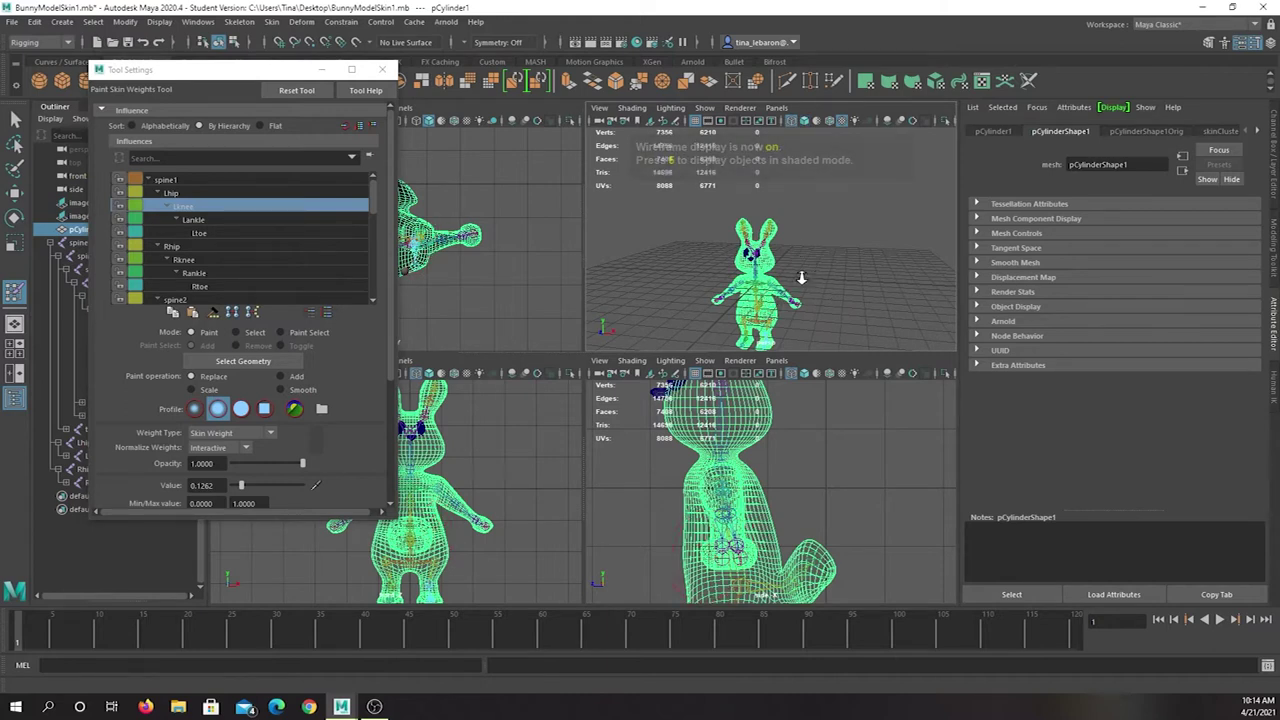
scroll(805, 278, "up", 5)
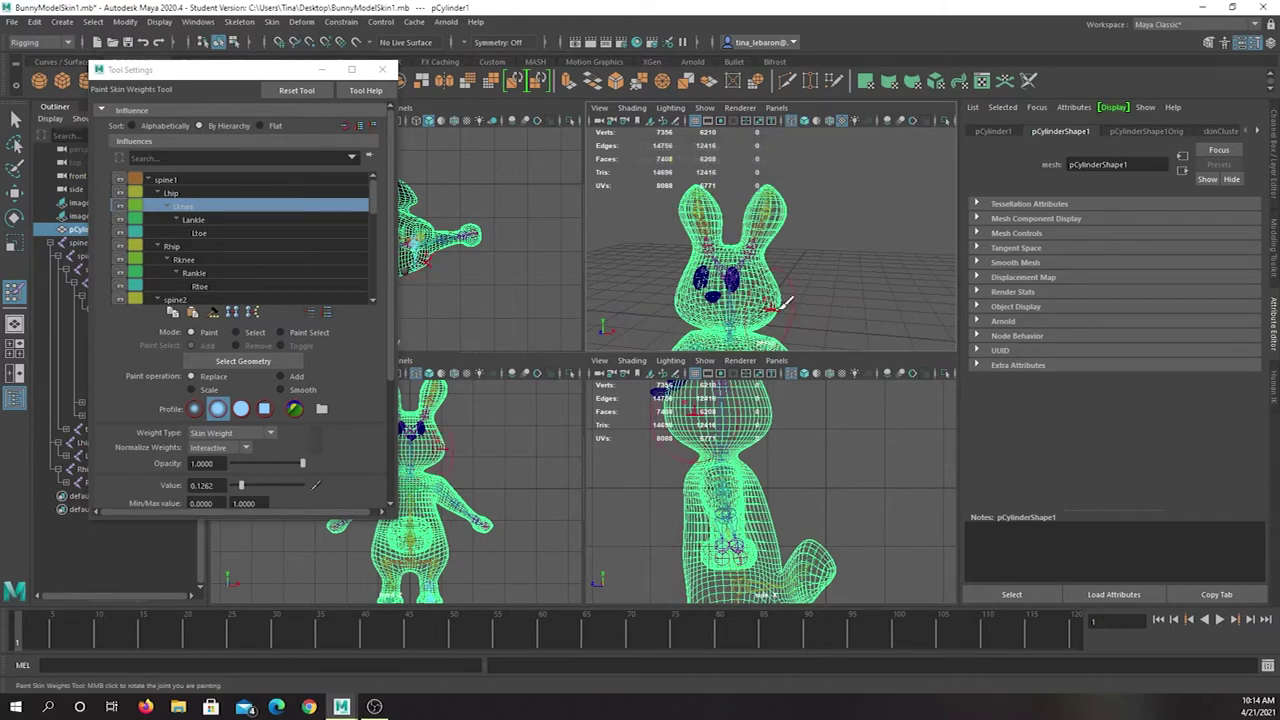
middle_click_drag(810, 308, 797, 152, "alt")
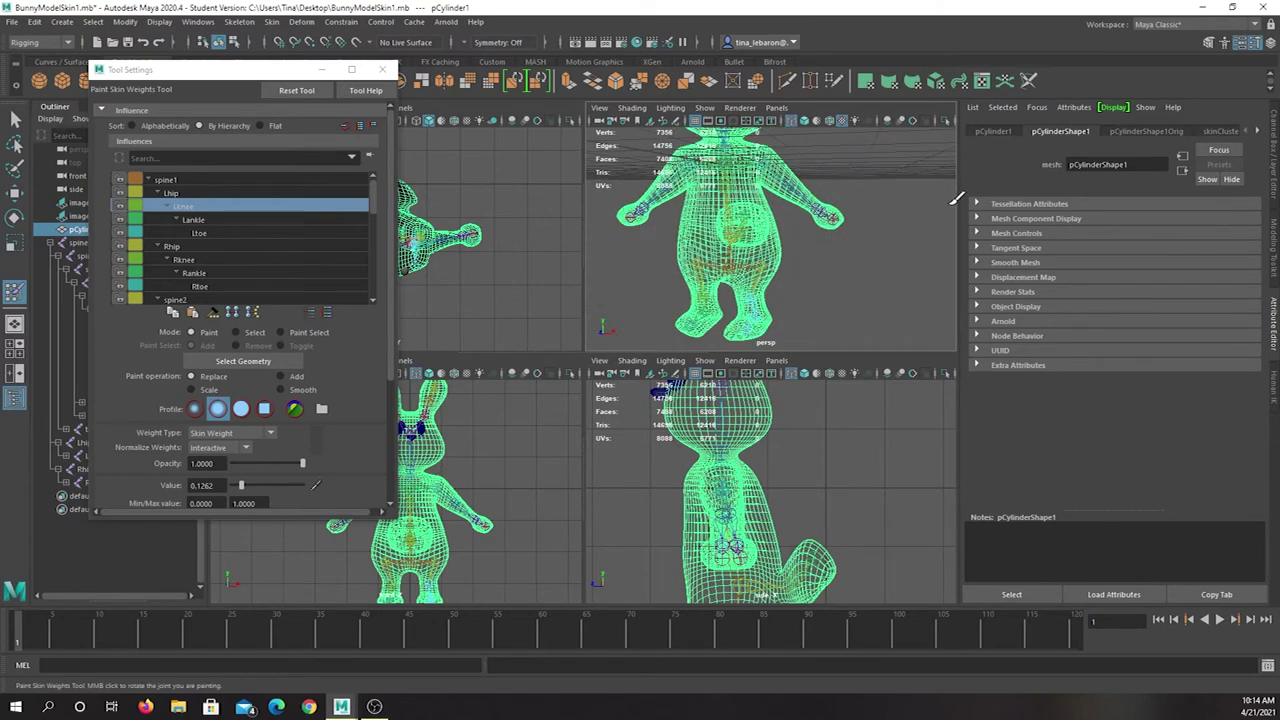
key("space")
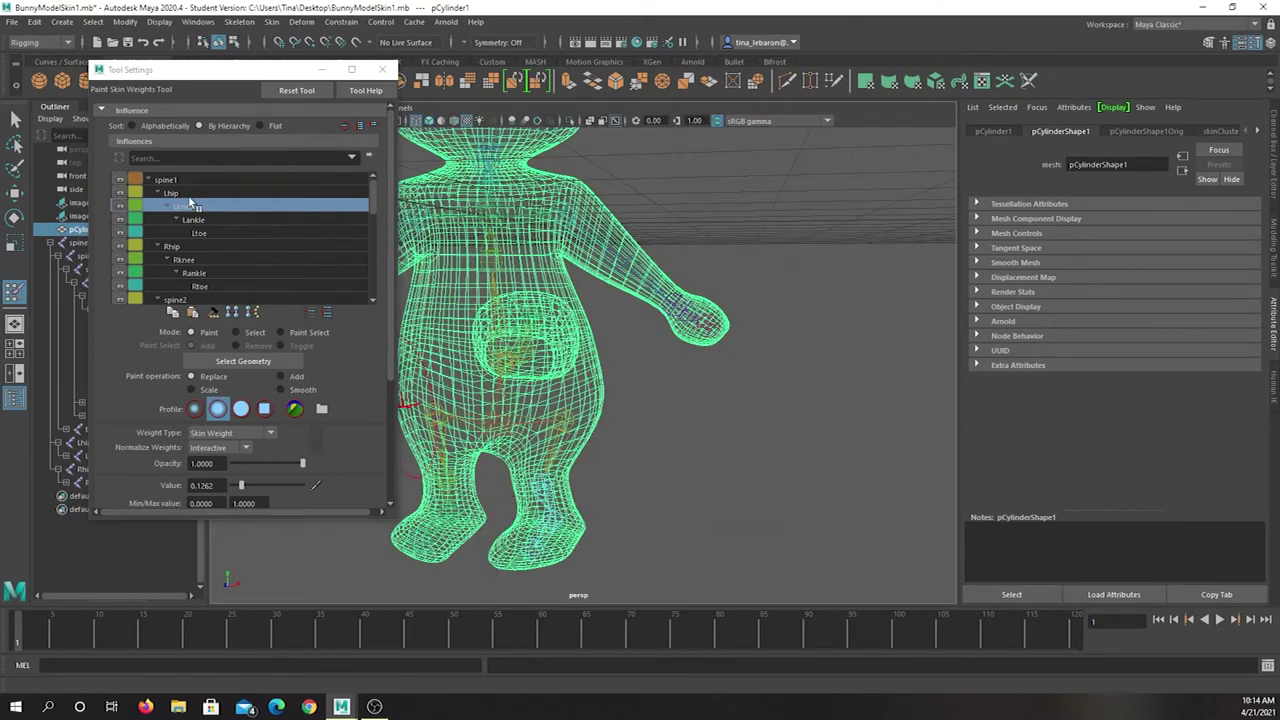
key("6")
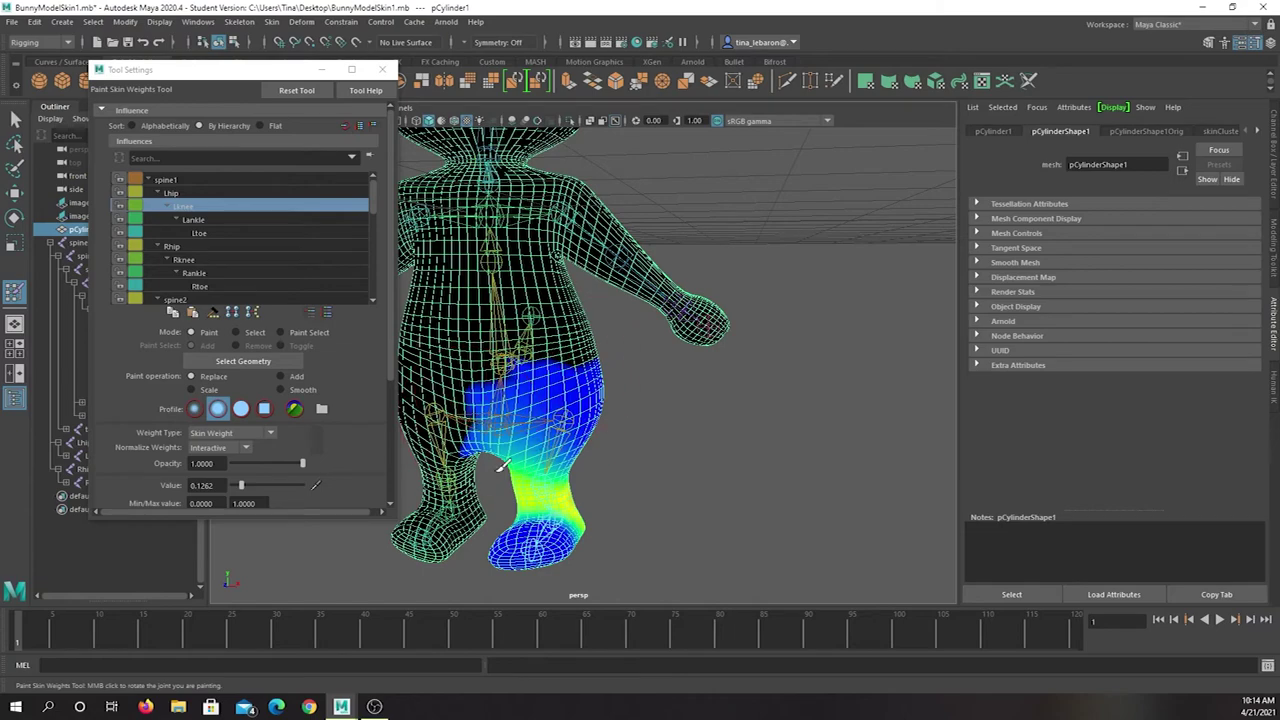
Inspect the Lankle weights on the left foot with the color ramp off, and turn the ramp back on.
left_click_drag(560, 514, 449, 532, "alt")
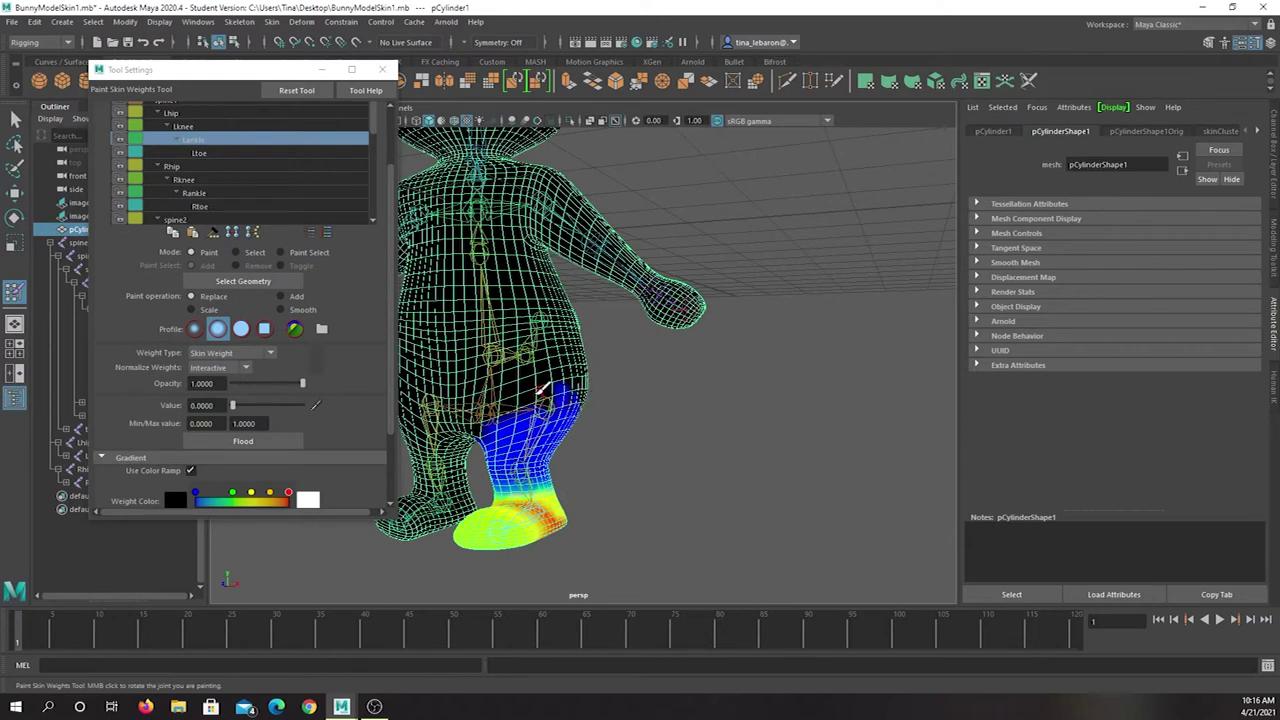
left_click(190, 471)
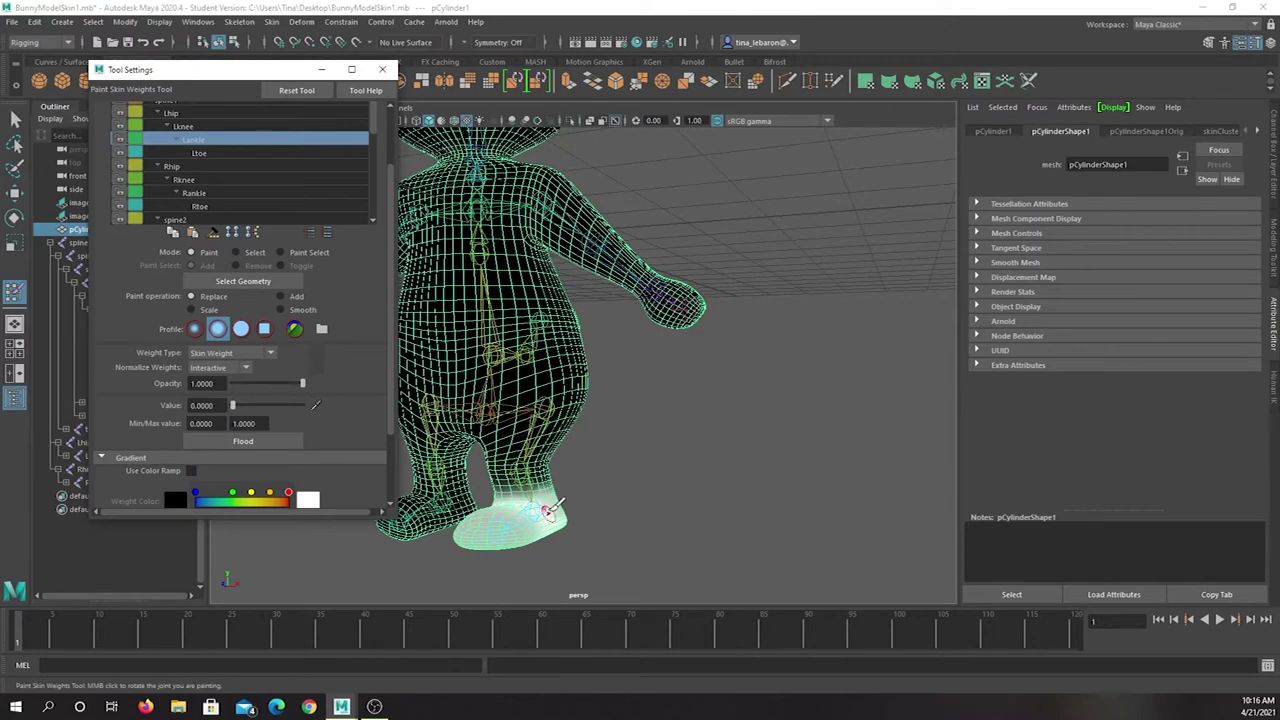
mouse_move(563, 560)
left_mouse_down("alt")
mouse_move(454, 595)
mouse_move(470, 540)
left_mouse_up("alt")
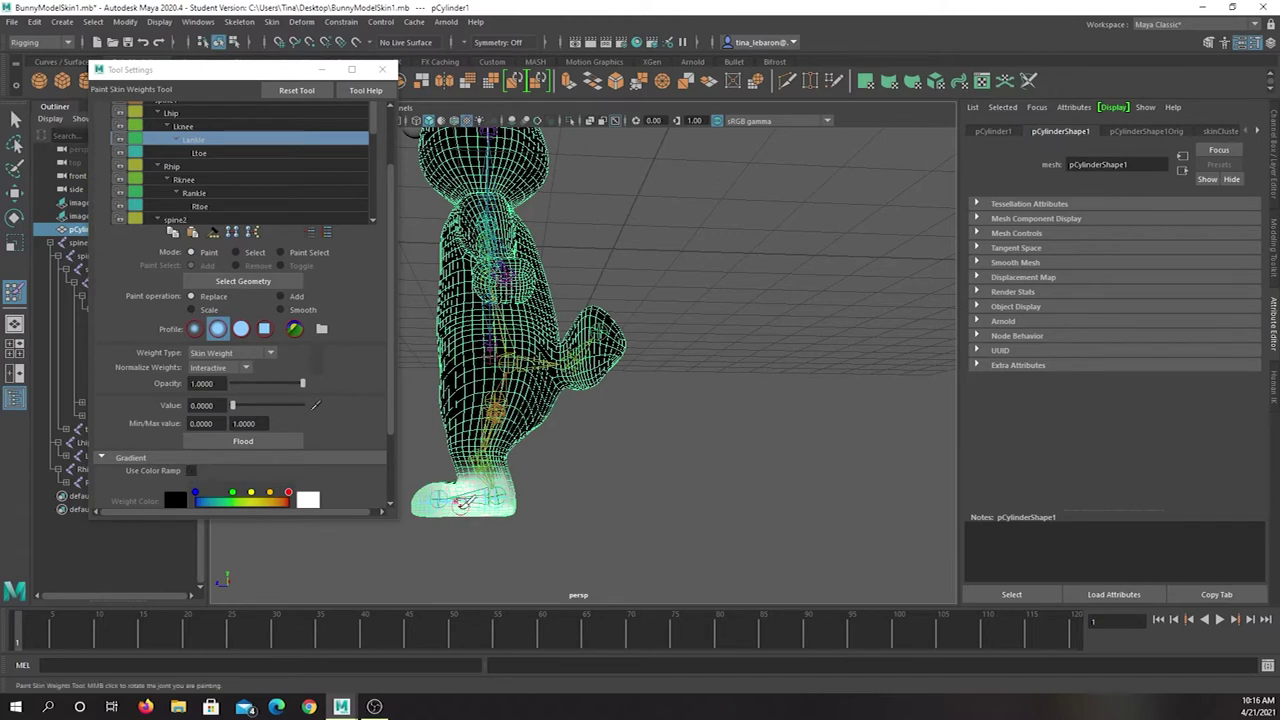
left_click(190, 471)
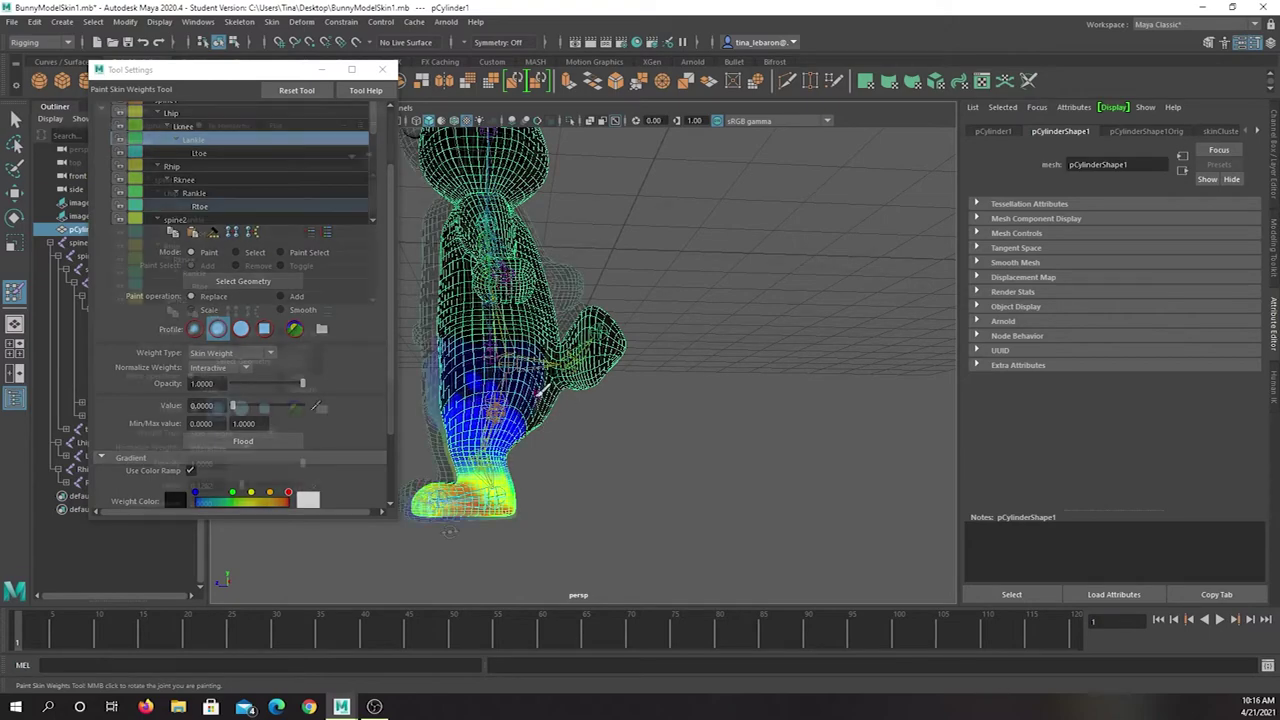
Replace the Lknee weights on the left lower leg with 0.1262 and on the left foot with 0.
mouse_move(440, 488)
left_mouse_down("alt")
mouse_move(409, 490)
mouse_move(480, 495)
left_mouse_up("alt")
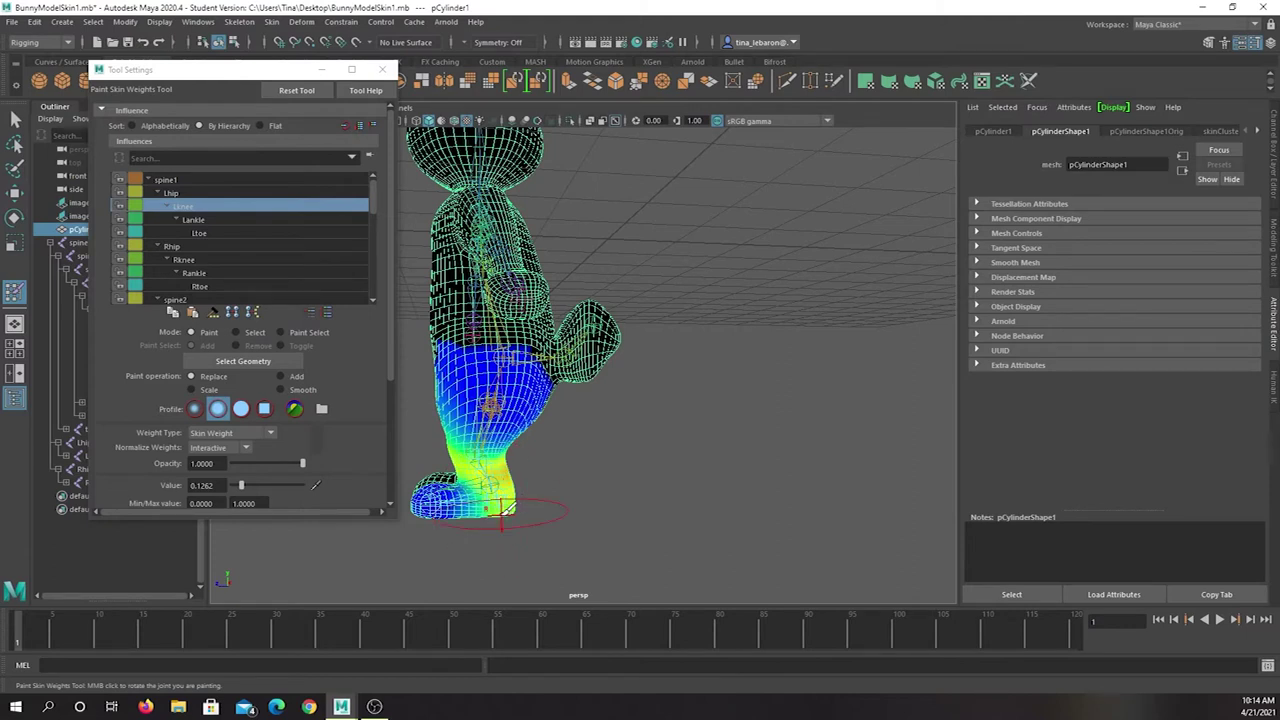
left_click_drag(498, 508, 512, 500)
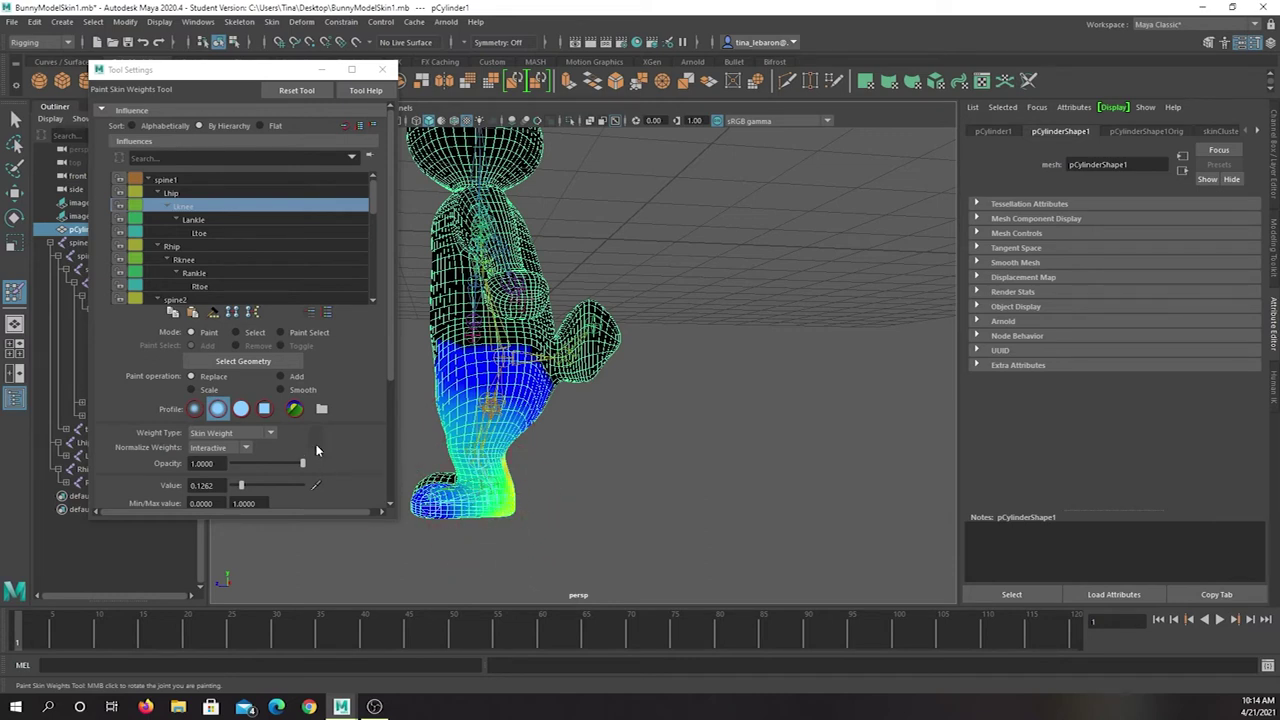
scroll(316, 450, "down", 3)
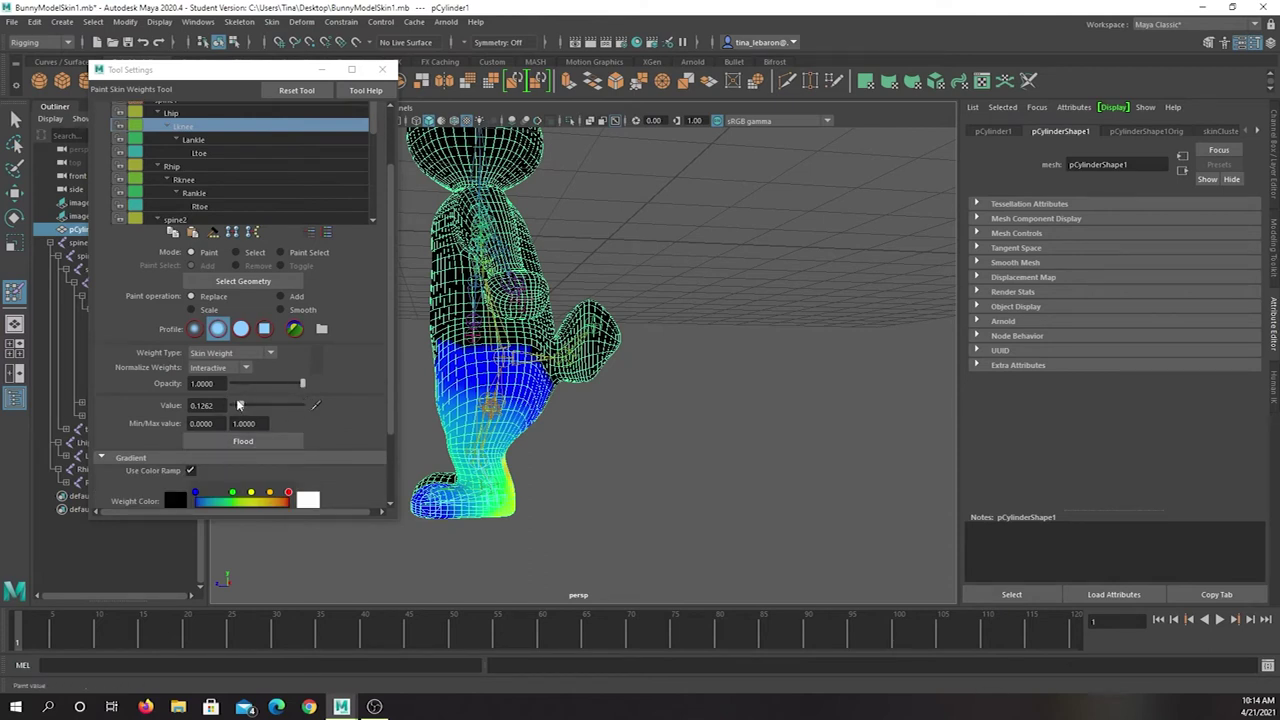
left_click_drag(239, 405, 214, 404)
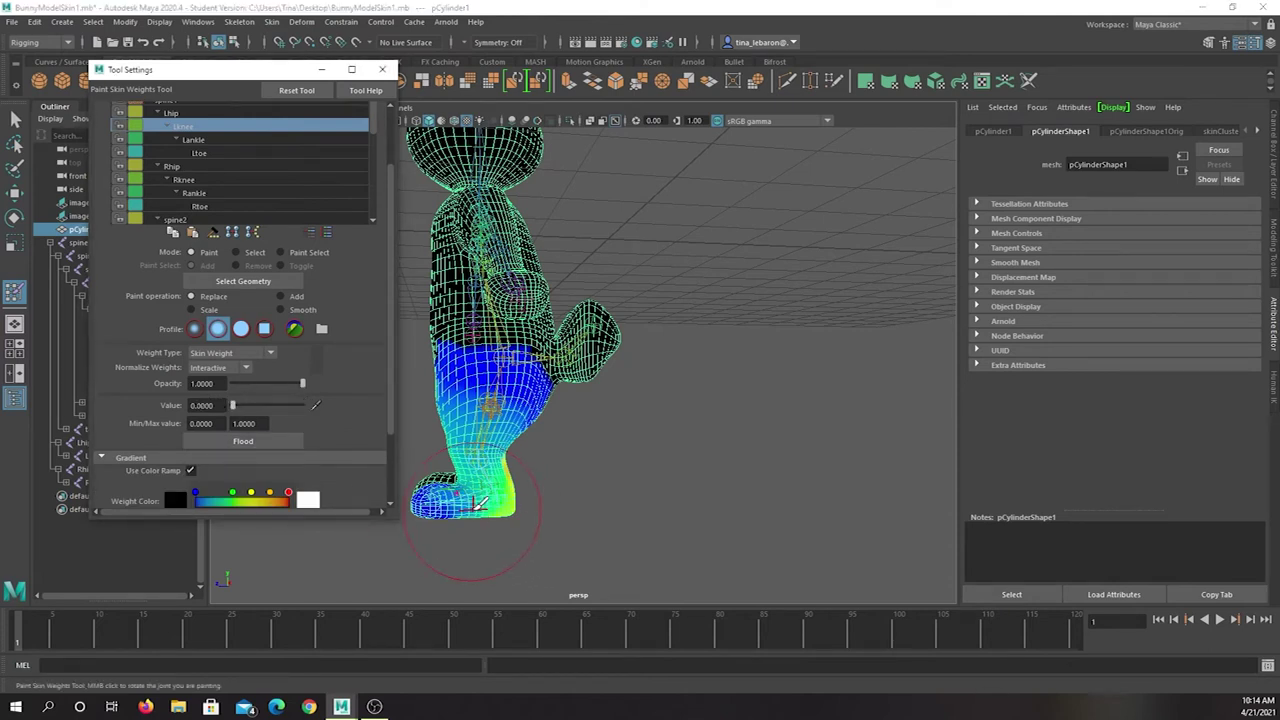
left_click_drag(482, 505, 500, 507)
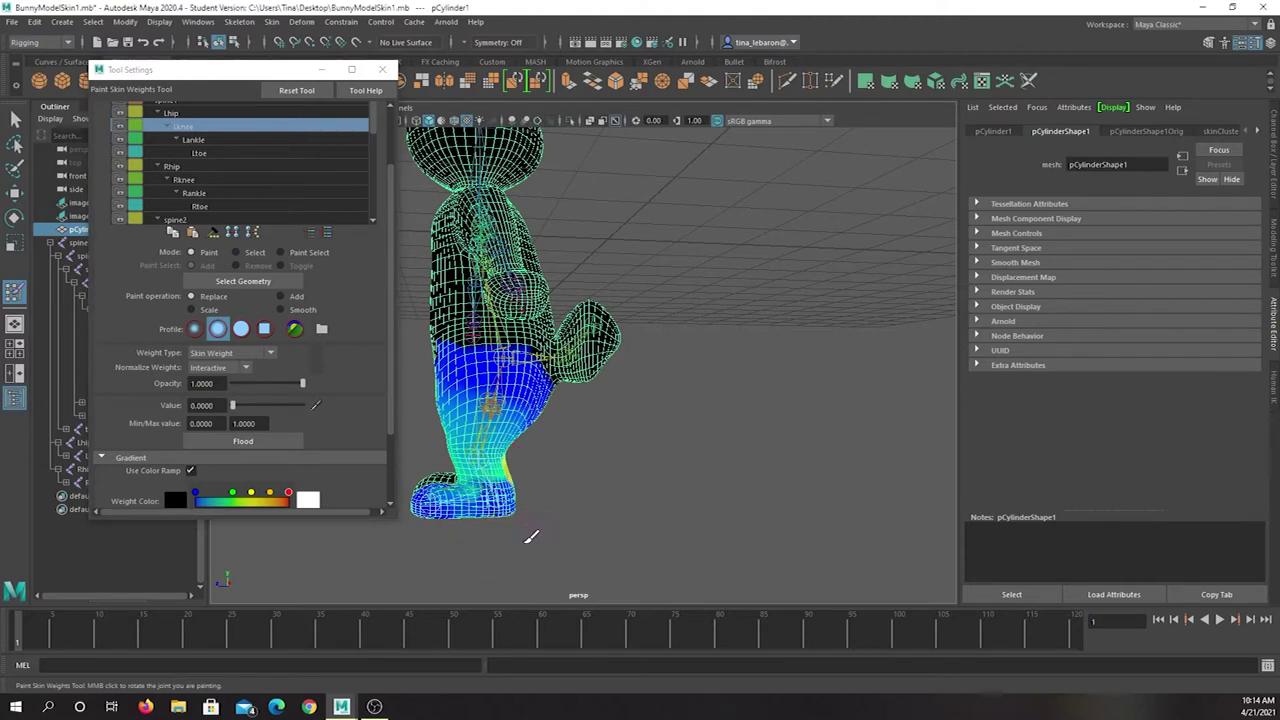
key("ctrl+z")
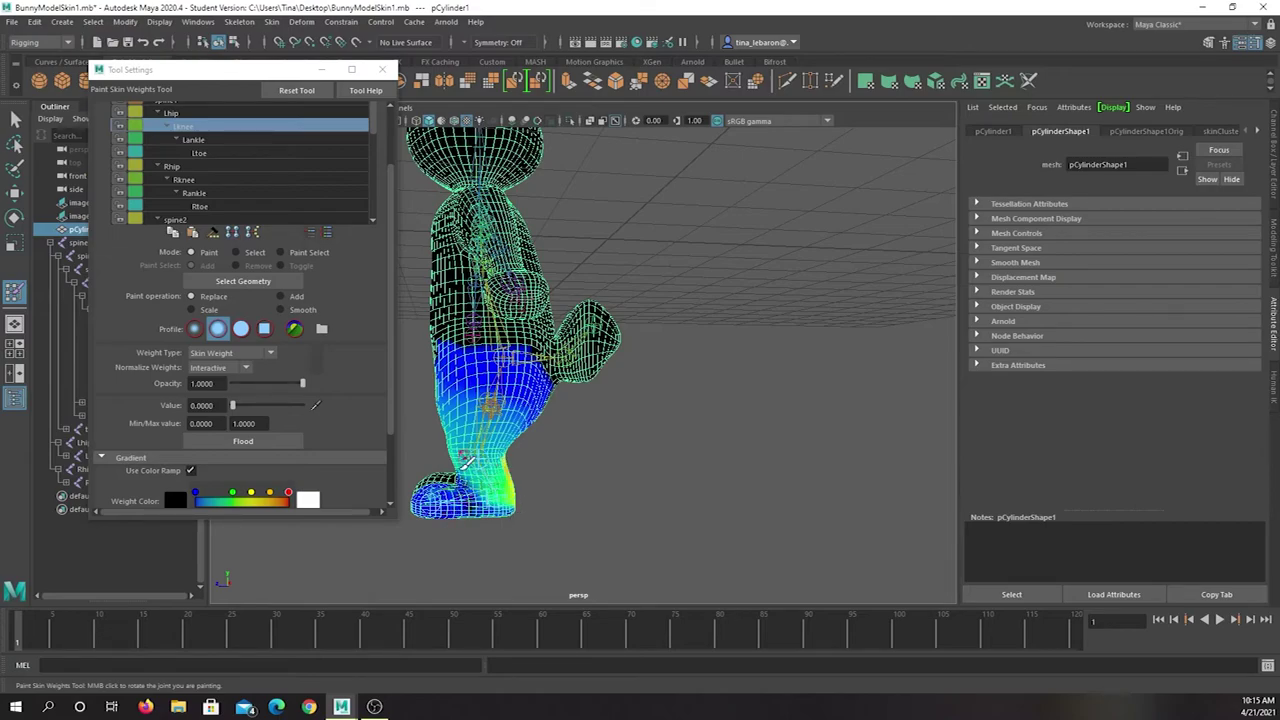
Set the paint value to 0.6699 and paint the Lknee influence in a band around the left lower leg.
mouse_move(452, 510)
left_mouse_down("alt")
mouse_move(584, 512)
mouse_move(526, 490)
mouse_move(455, 512)
mouse_move(594, 486)
mouse_move(622, 496)
mouse_move(604, 514)
mouse_move(652, 498)
left_mouse_up("alt")
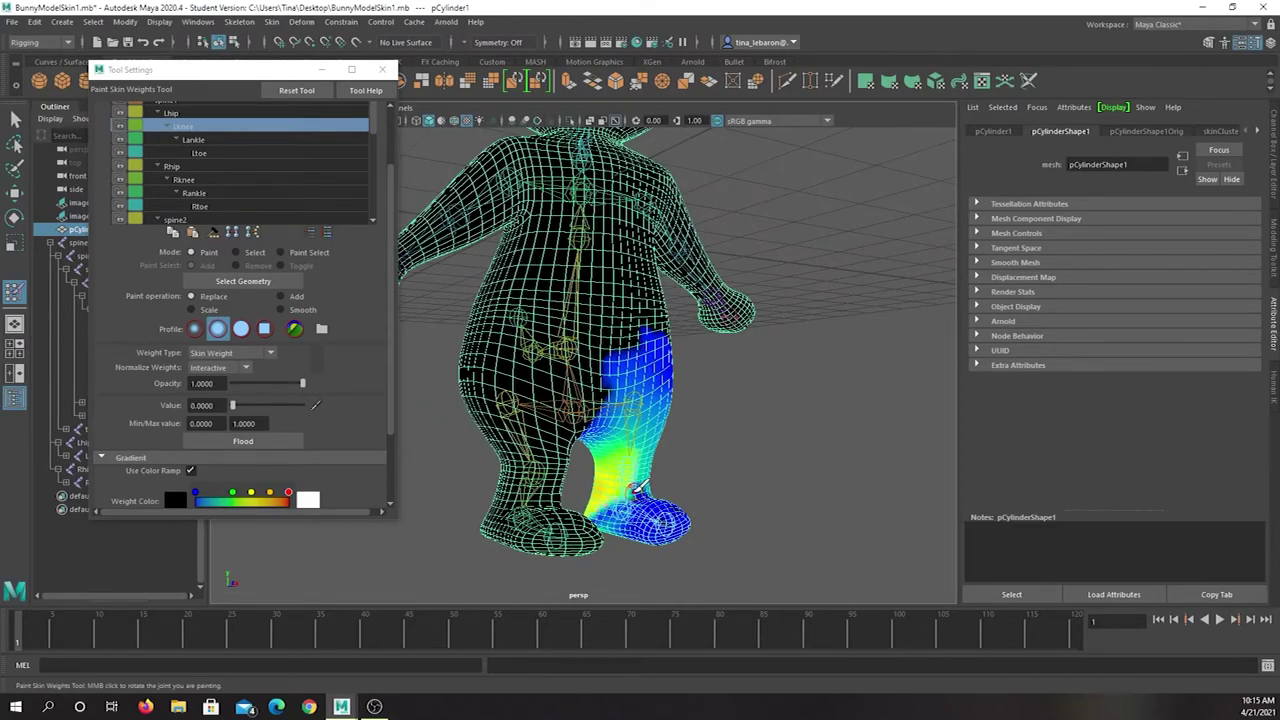
left_click_drag(233, 408, 280, 409)
mouse_move(663, 477)
left_mouse_down("alt")
mouse_move(530, 478)
mouse_move(506, 464)
mouse_move(565, 466)
left_mouse_up("alt")
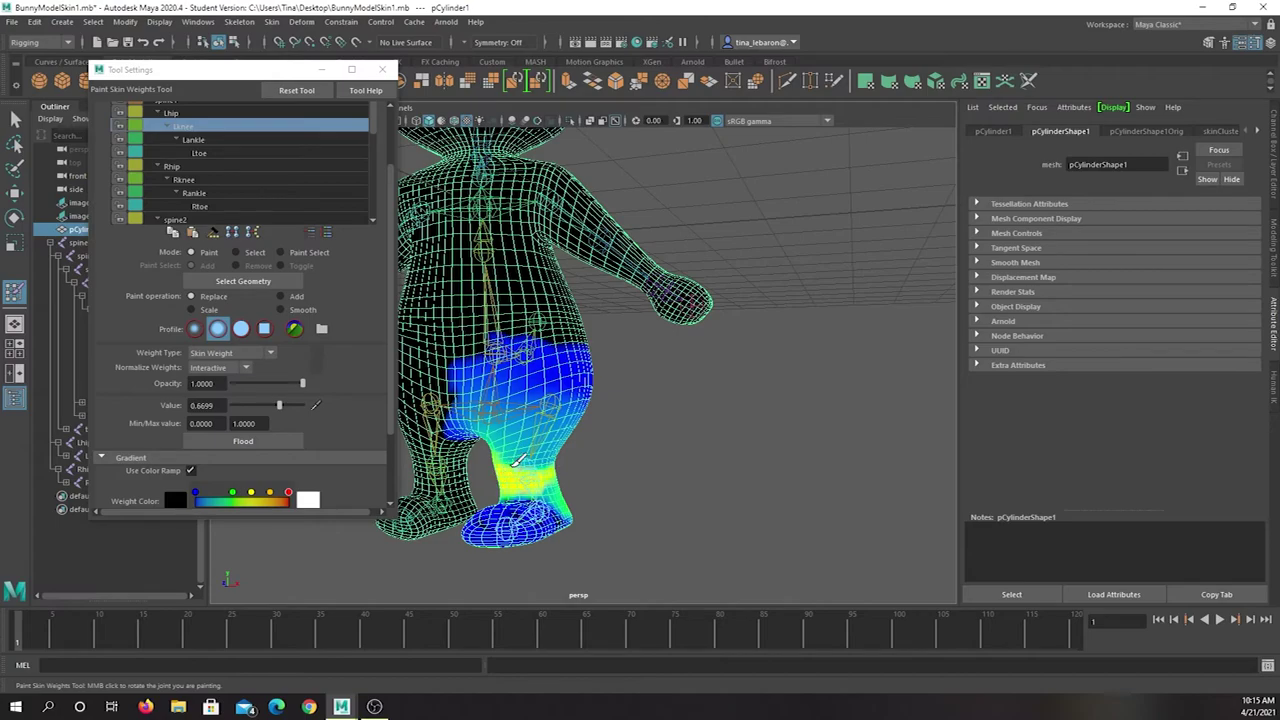
mouse_move(560, 471)
left_mouse_down("alt")
mouse_move(597, 488)
mouse_move(528, 495)
mouse_move(523, 475)
left_mouse_up("alt")
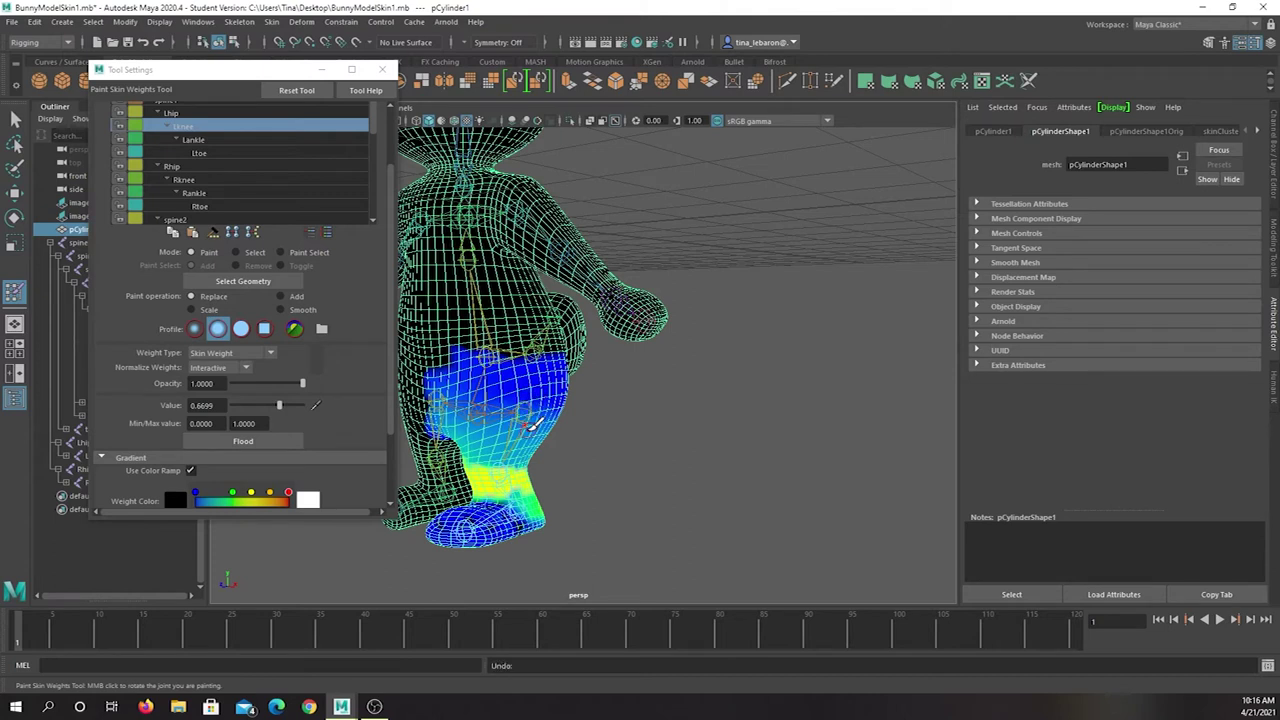
key("ctrl+z")
Choose the Lankle influence, set the paint value to 0, and remove its stray weights from the left upper thigh.
left_click(199, 141)
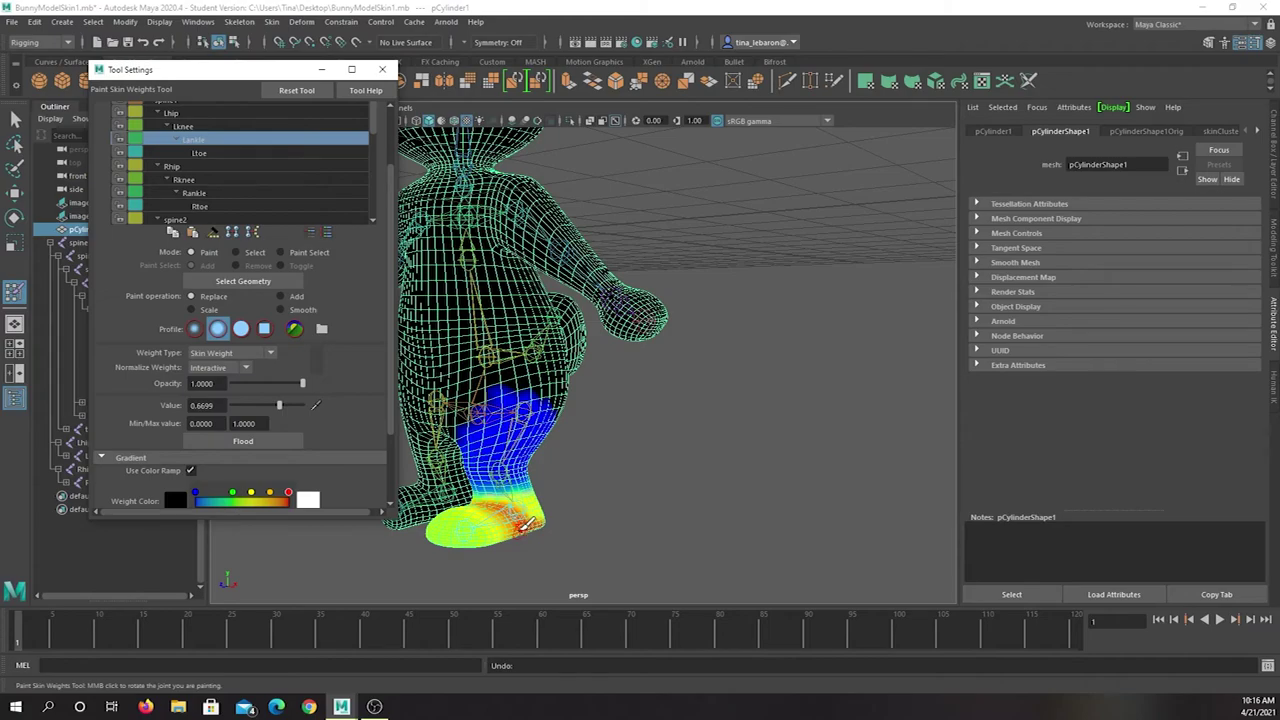
left_click_drag(515, 522, 441, 510, "alt")
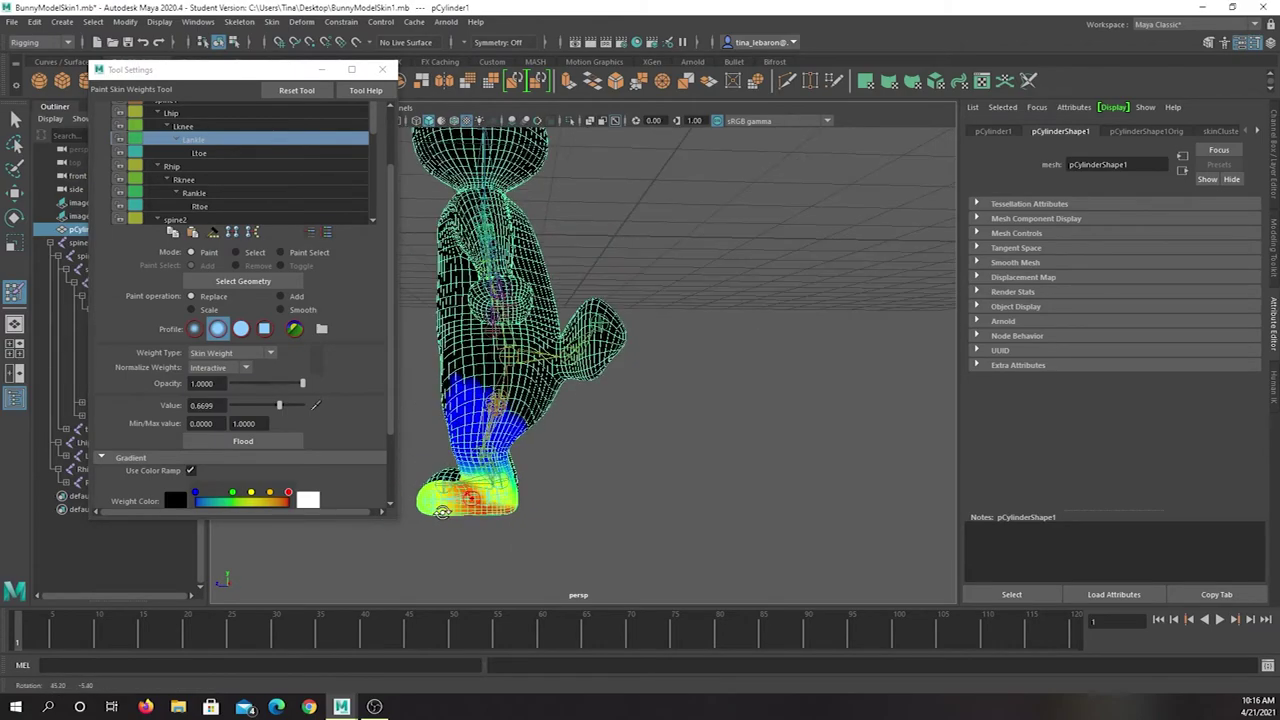
left_click_drag(441, 511, 672, 492, "alt")
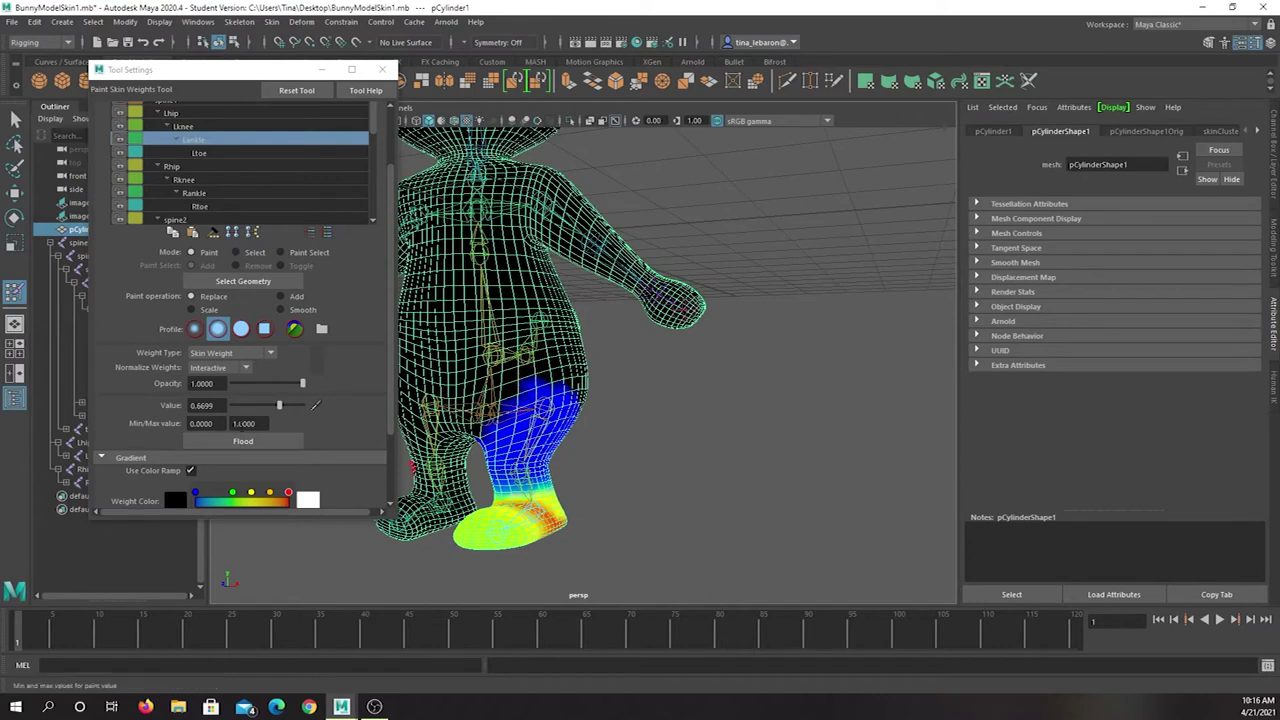
left_click_drag(257, 406, 178, 410)
mouse_move(552, 396)
left_mouse_down()
mouse_move(590, 395)
mouse_move(478, 378)
left_mouse_up()
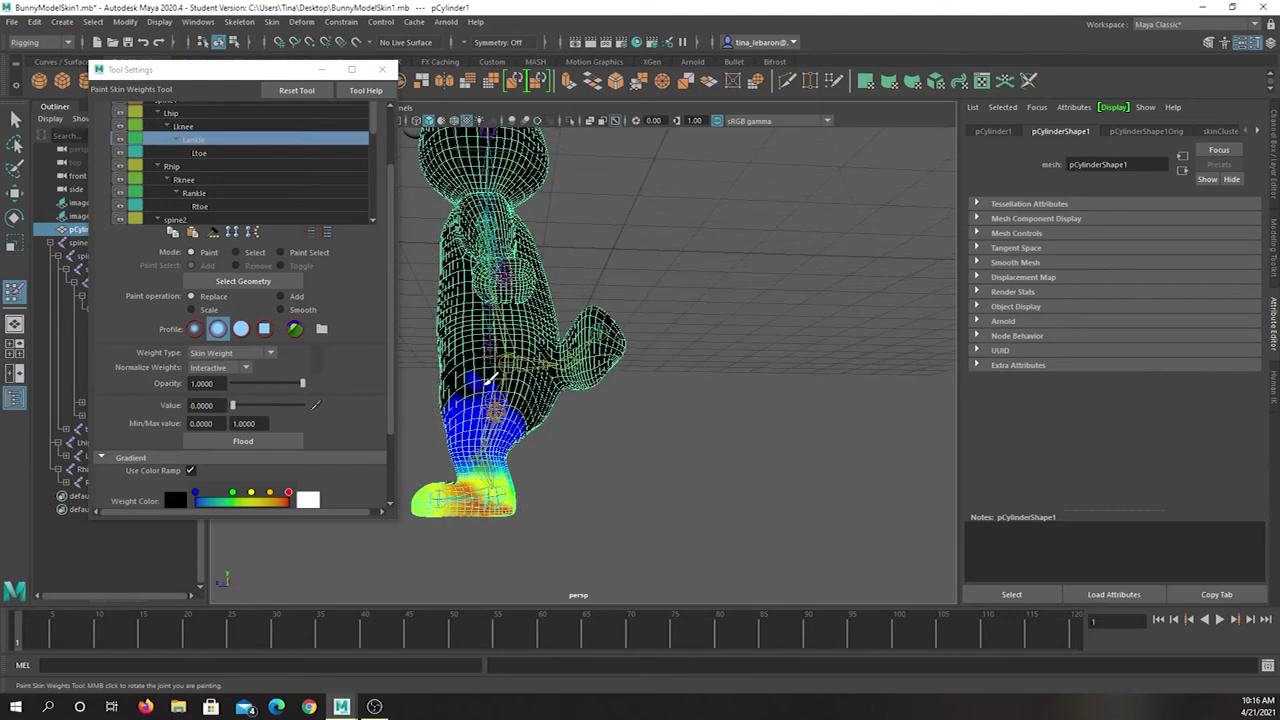
mouse_move(494, 392)
left_mouse_down("alt")
mouse_move(708, 428)
mouse_move(716, 380)
mouse_move(673, 438)
left_mouse_up("alt")
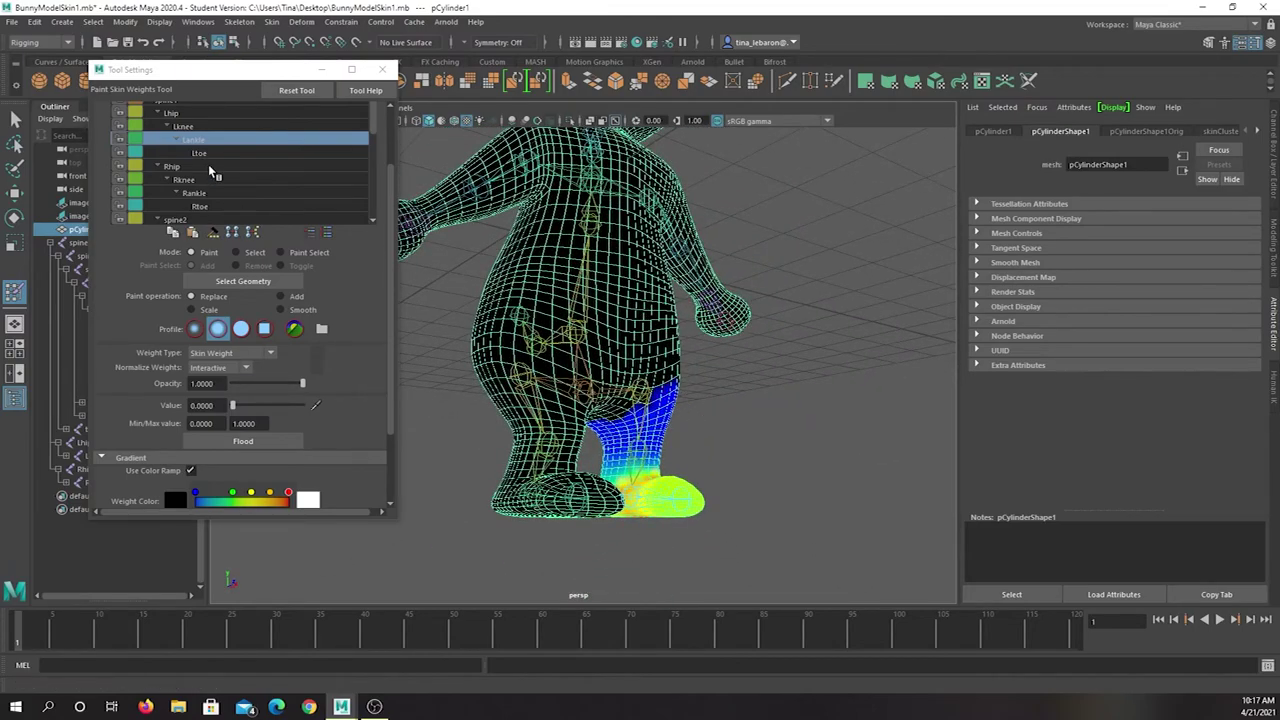
Choose the Rknee influence to display its weights on the bunny's right leg and lower body.
scroll(212, 172, "down", 2)
scroll(212, 175, "down", 3)
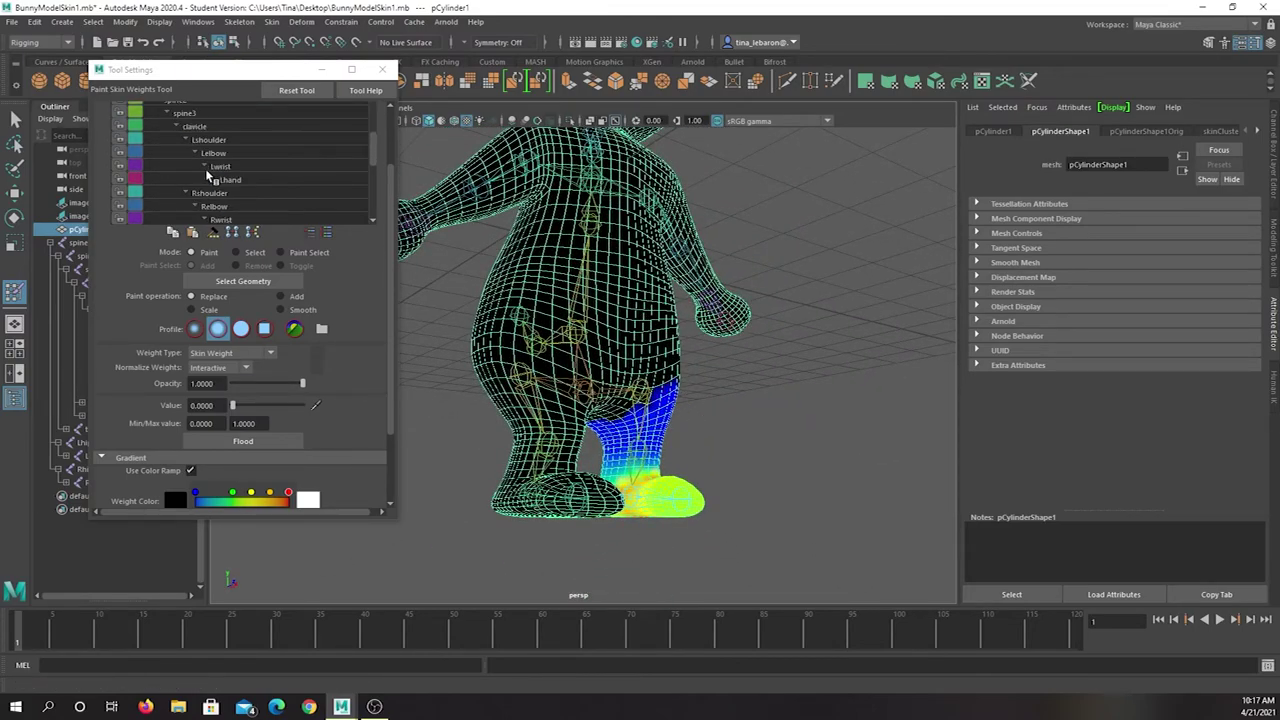
scroll(210, 176, "up", 4)
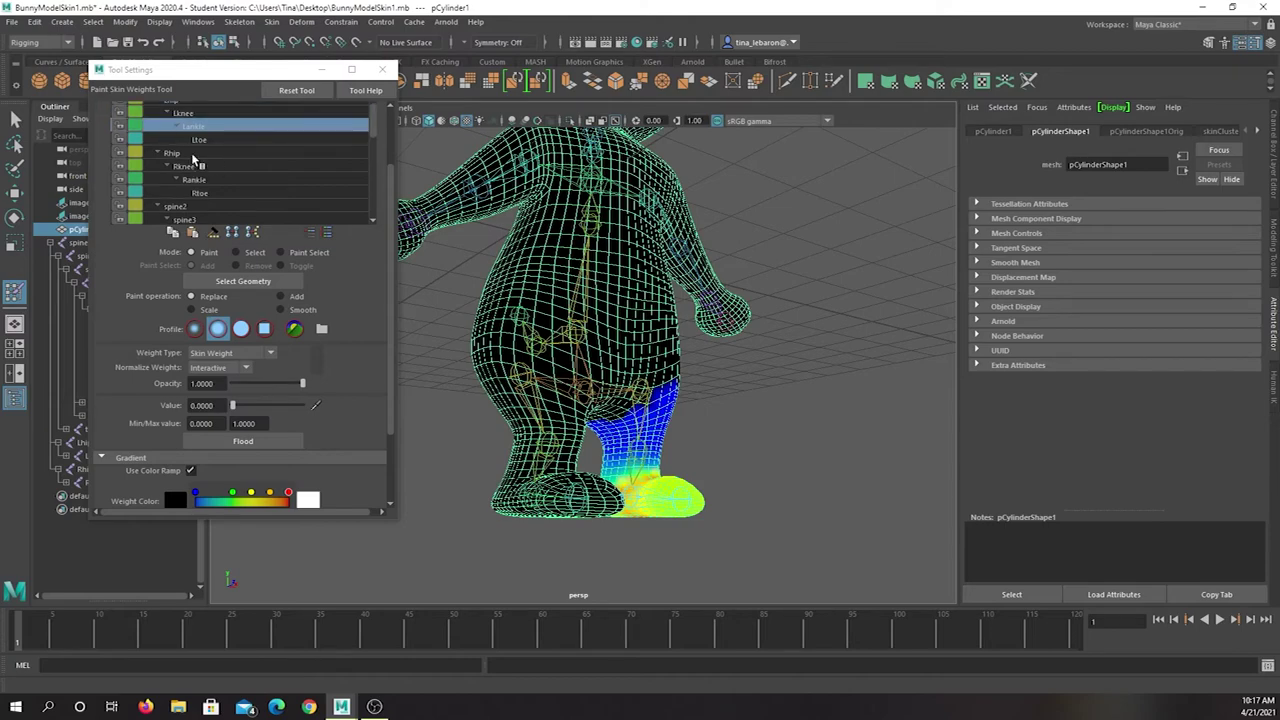
left_click(193, 167)
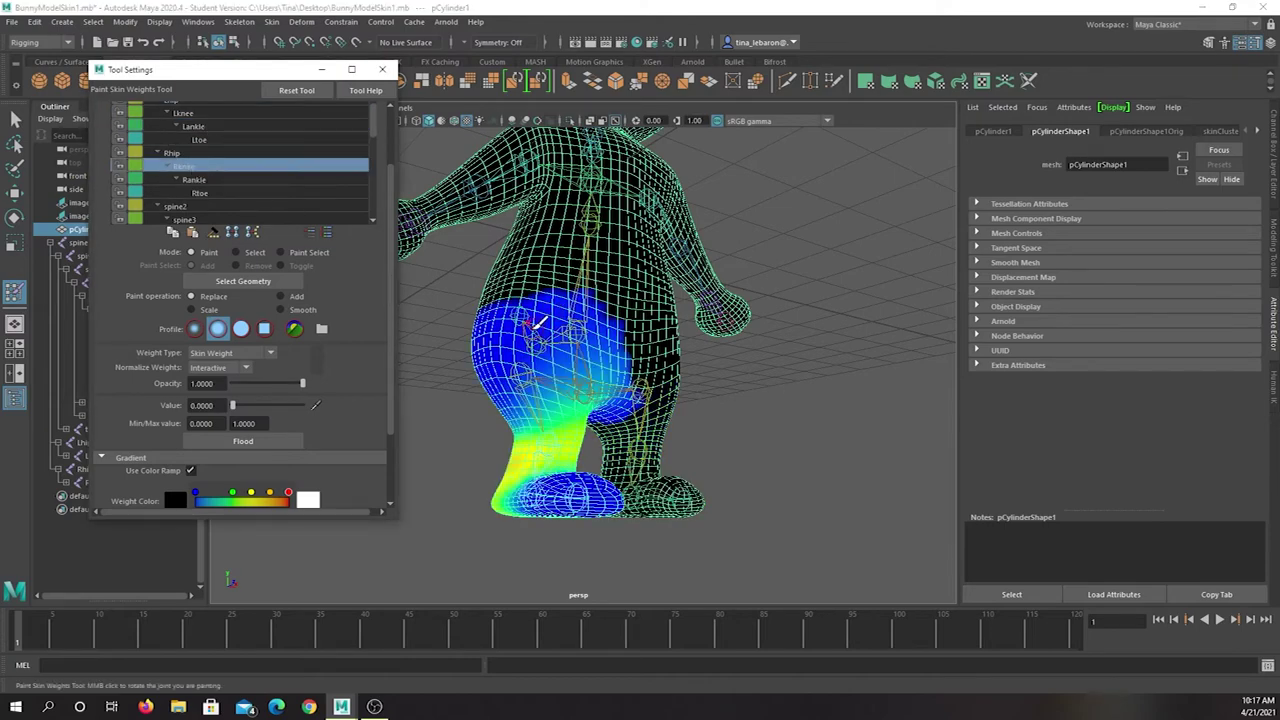
left_click_drag(543, 320, 500, 320, "alt")
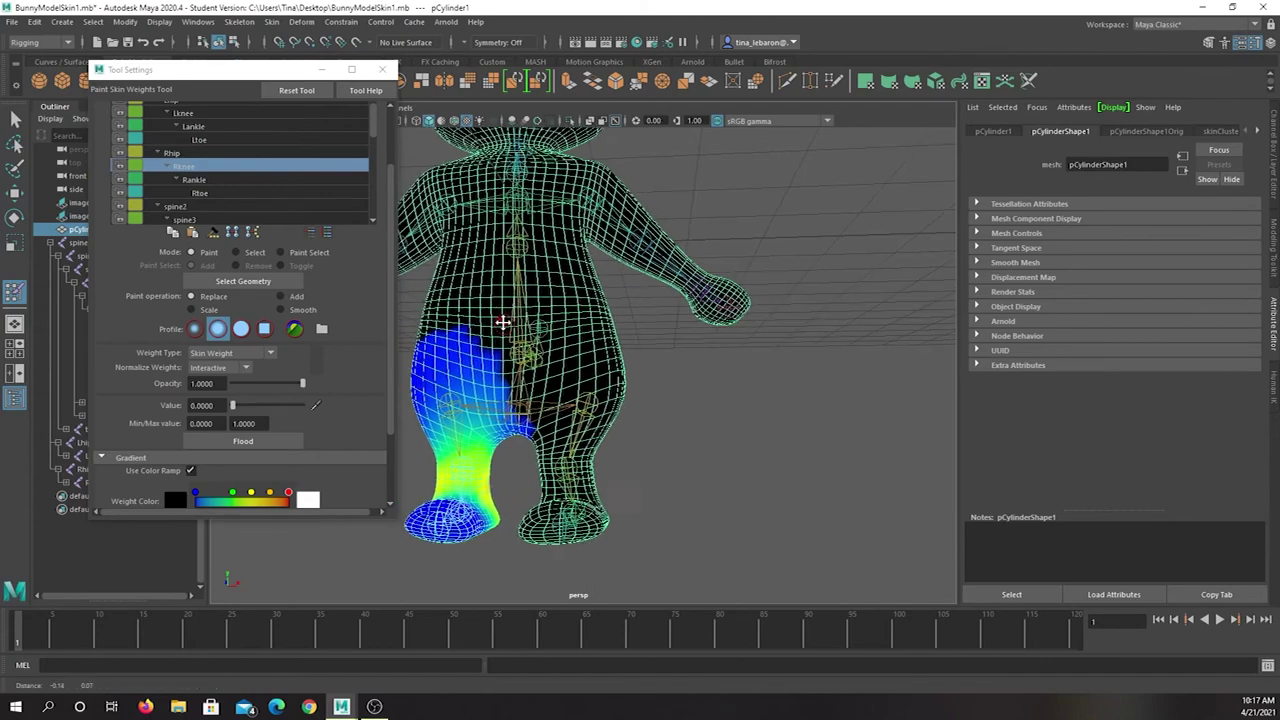
mouse_move(500, 320)
middle_mouse_down("alt")
mouse_move(593, 310)
mouse_move(617, 322)
middle_mouse_up("alt")
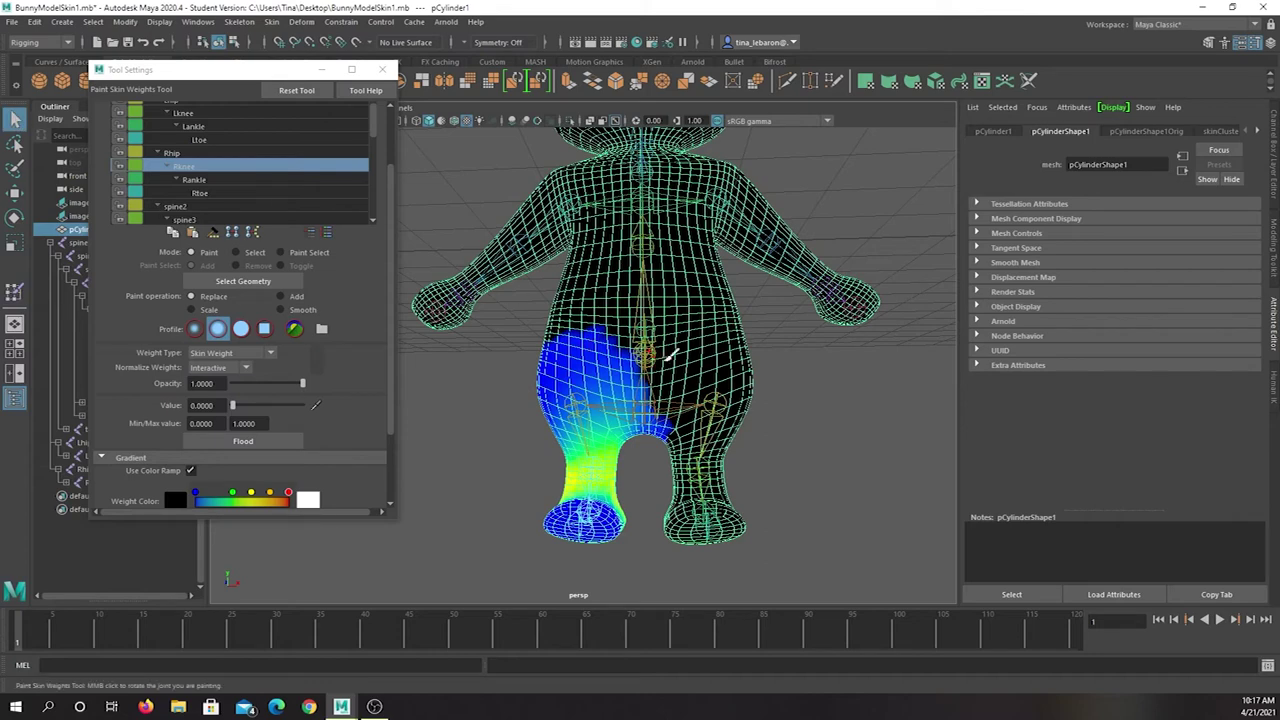
Close the tool settings and select the band of vertices across the right side of the lower belly.
mouse_move(715, 352)
right_mouse_down()
mouse_move(670, 345)
mouse_move(667, 356)
mouse_move(493, 313)
right_mouse_up()
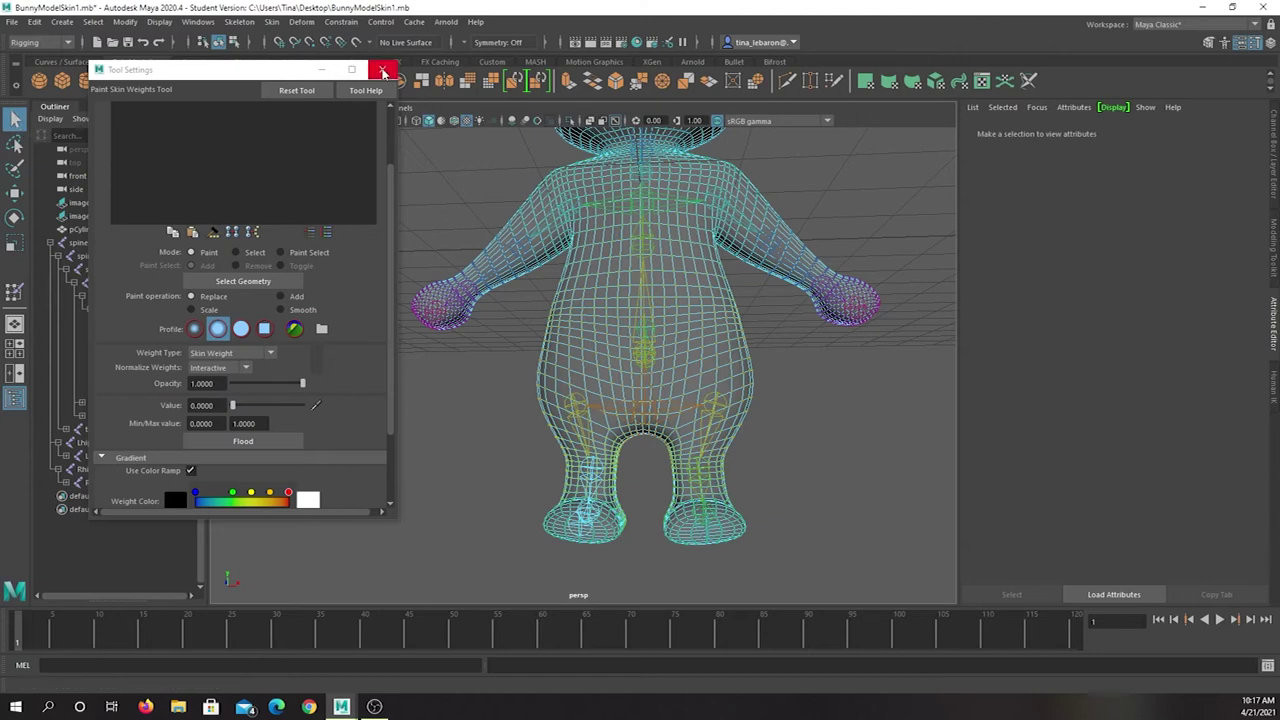
left_click(382, 69)
right_click_drag(553, 297, 496, 305)
left_click_drag(513, 328, 629, 381)
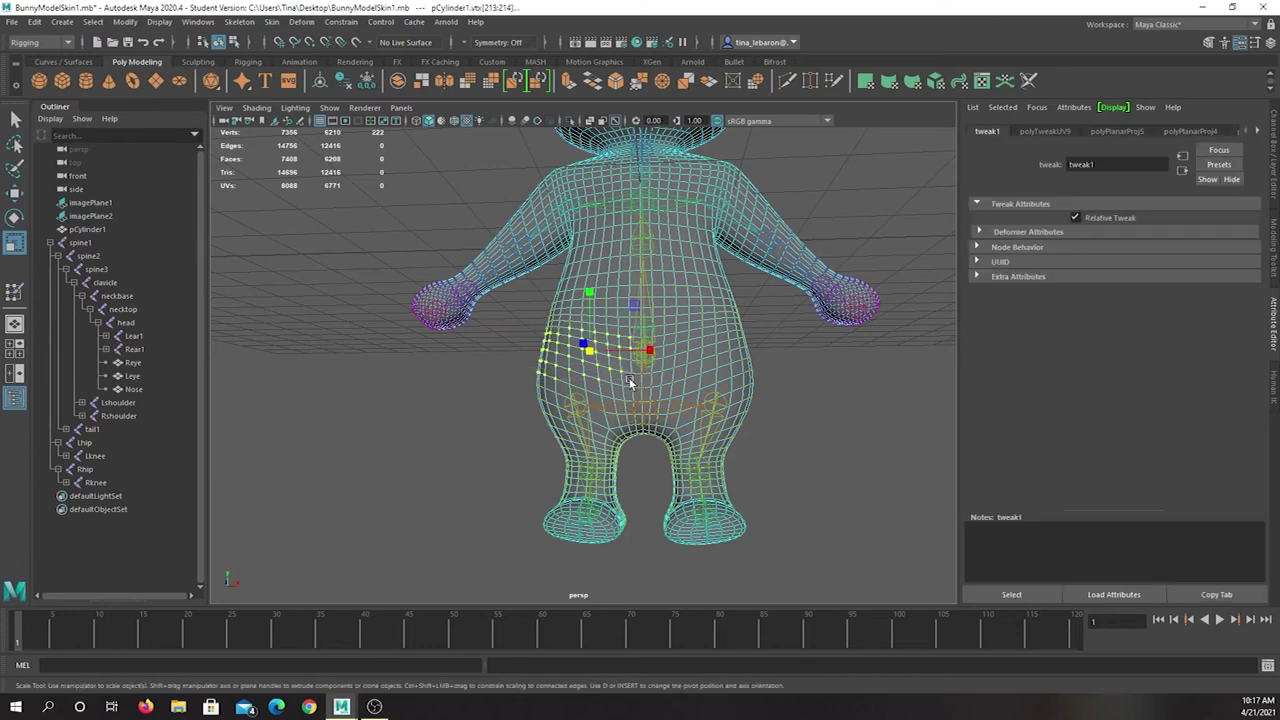
Reopen the Paint Skin Weights settings, set the maximum value to 0, and flood the selected belly vertices with 0 for the Rknee influence.
left_click(15, 292)
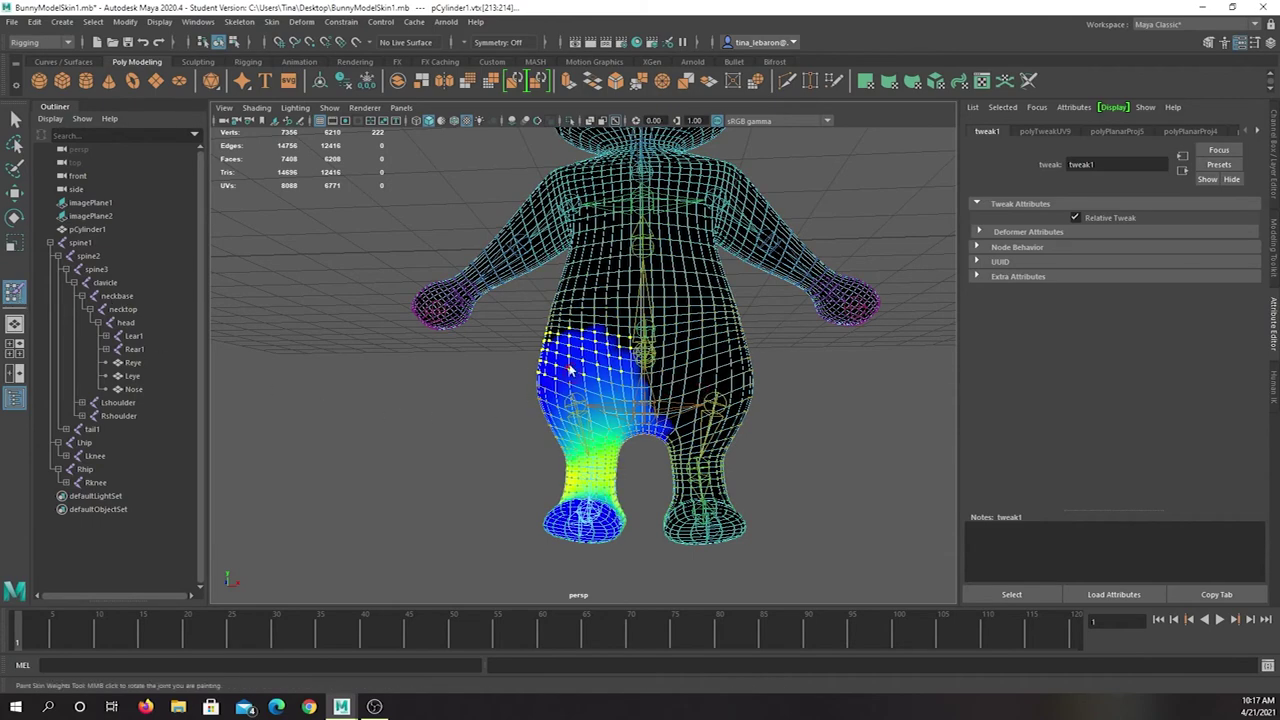
double_click(15, 292)
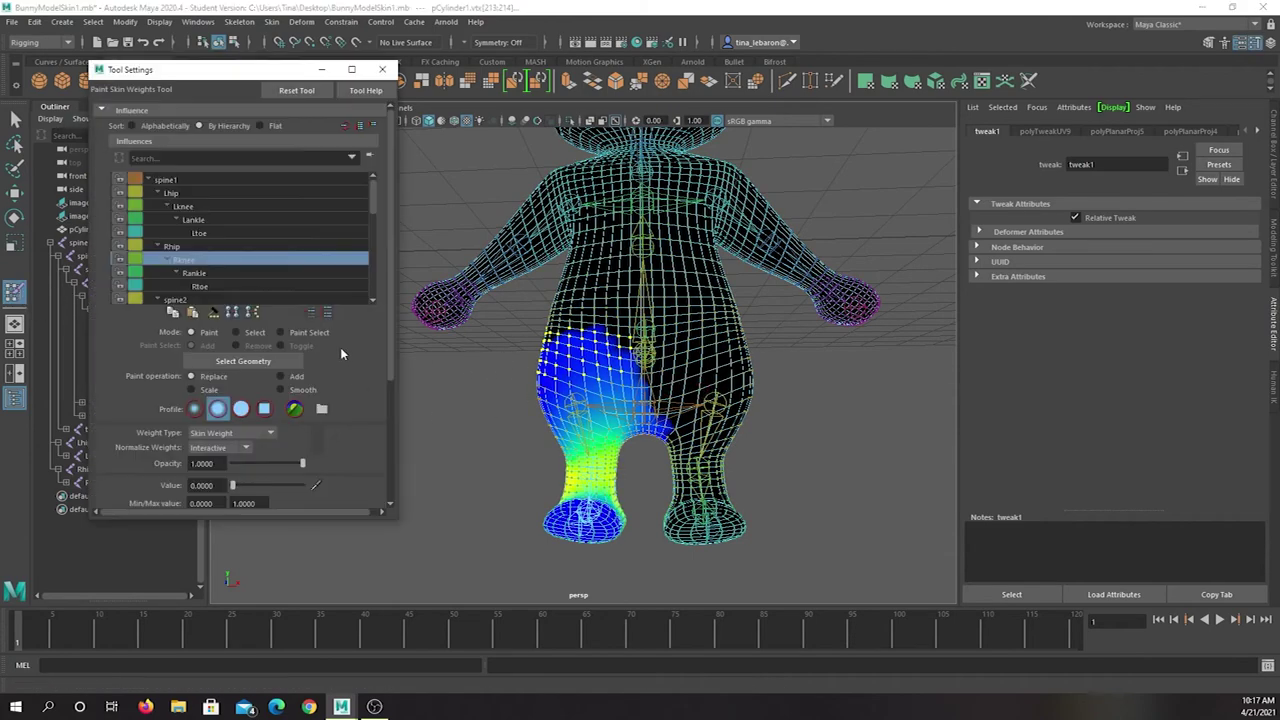
scroll(236, 406, "down", 3)
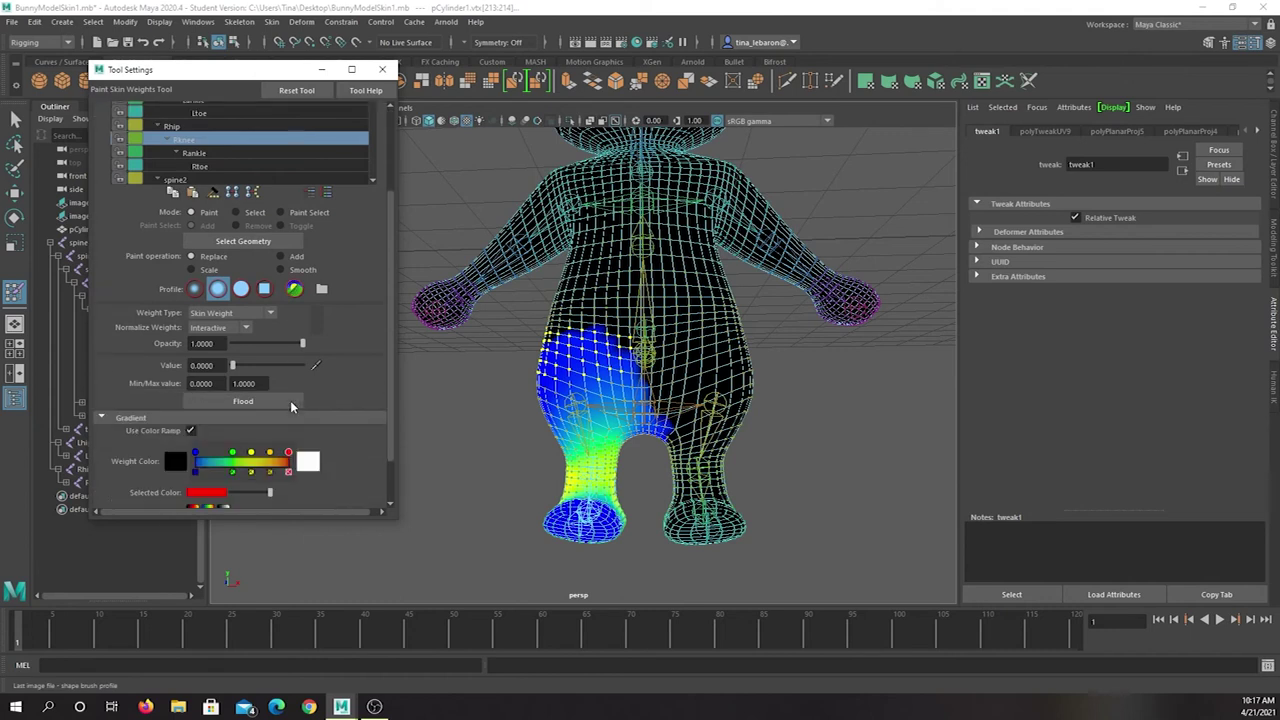
left_click(244, 383)
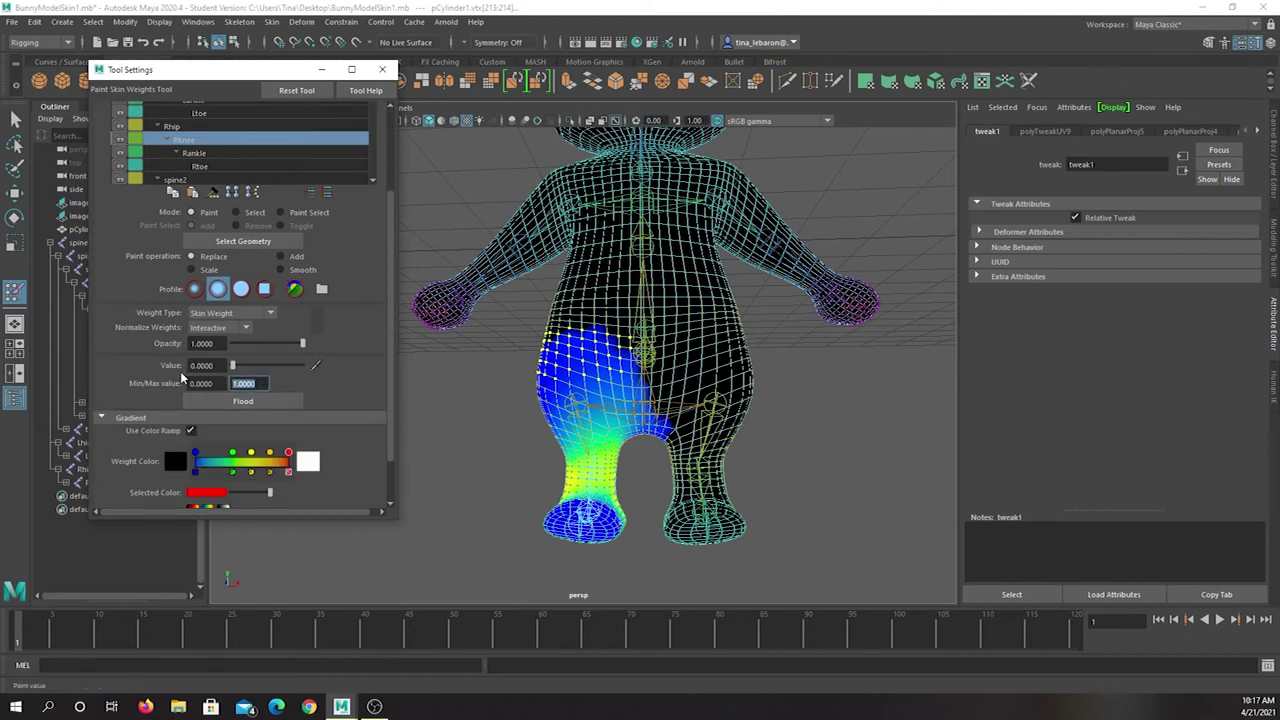
type("0")
key("Return")
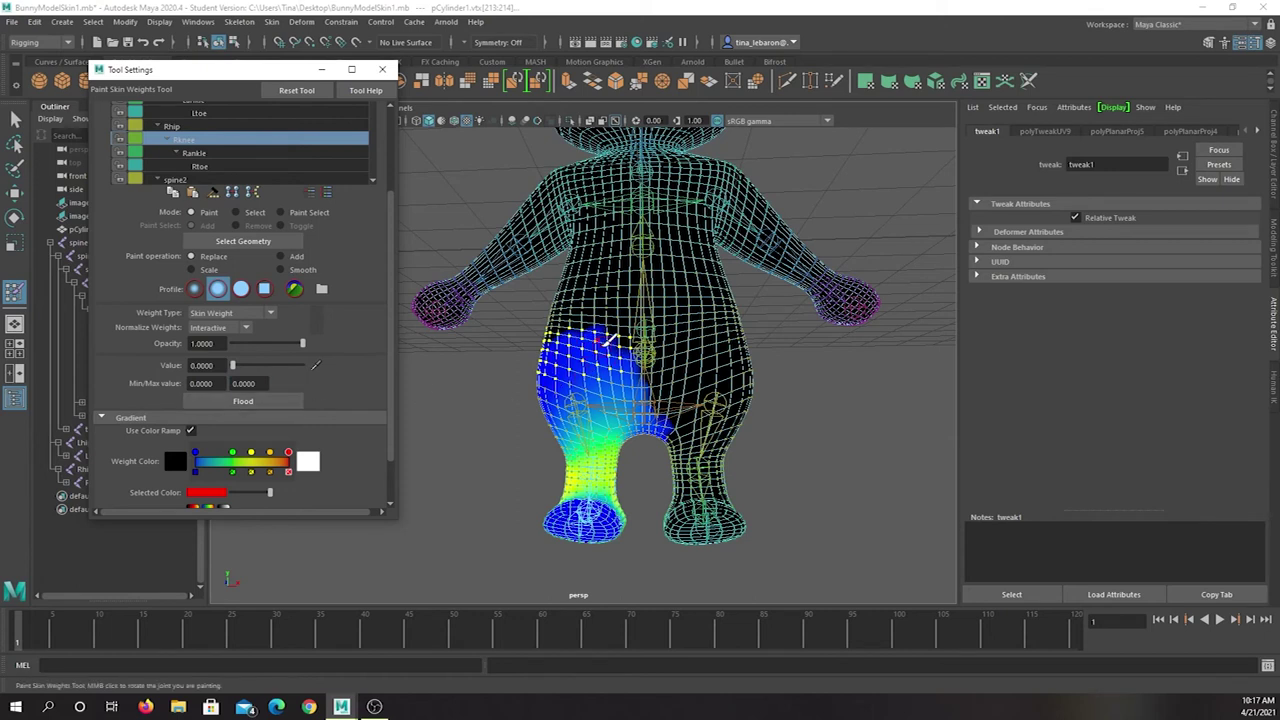
left_click(278, 405)
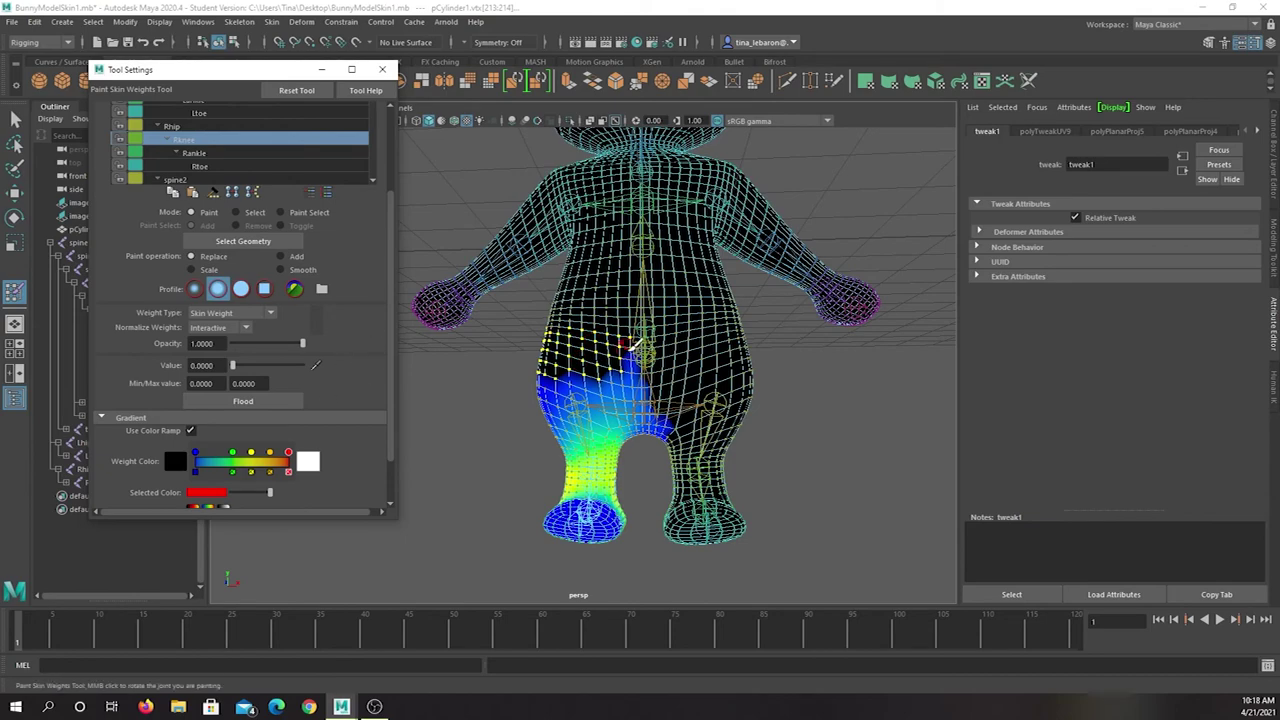
Inspect the Rknee, Rankle and Rtoe influence weights from behind the bunny.
mouse_move(580, 372)
left_mouse_down("alt")
mouse_move(770, 371)
mouse_move(740, 360)
mouse_move(812, 370)
left_mouse_up("alt")
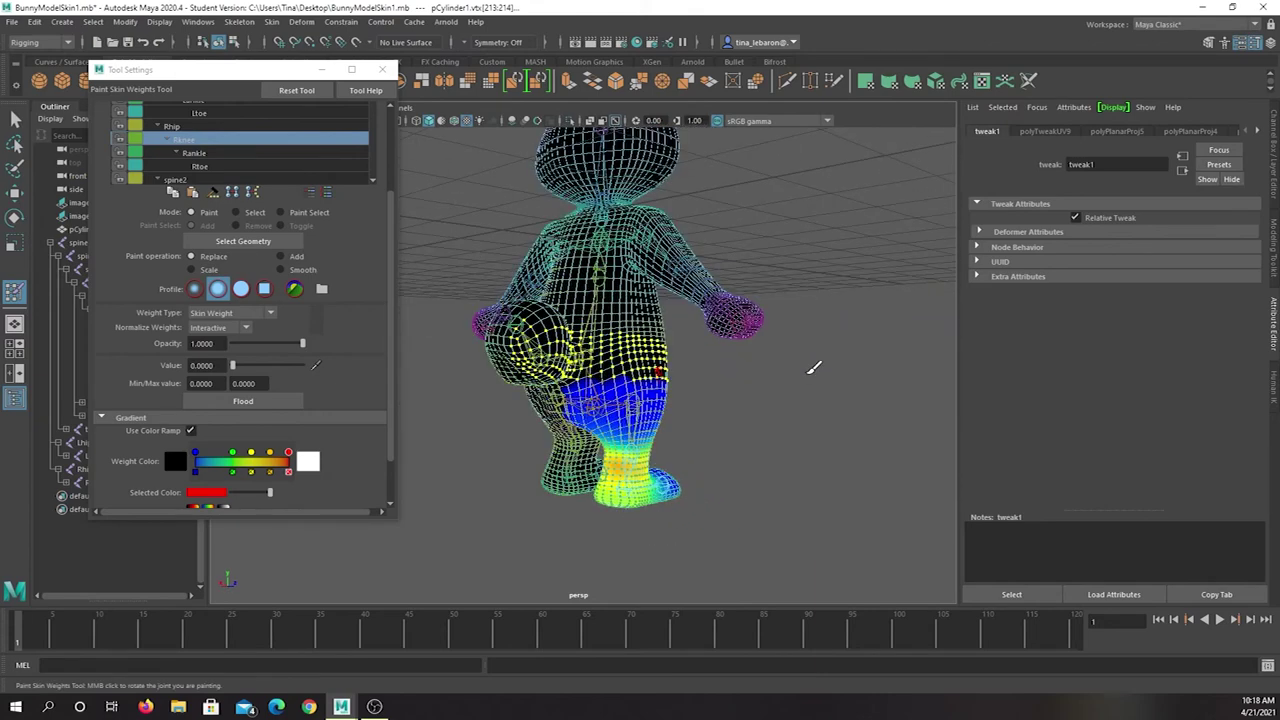
left_click(210, 154)
left_click(212, 166)
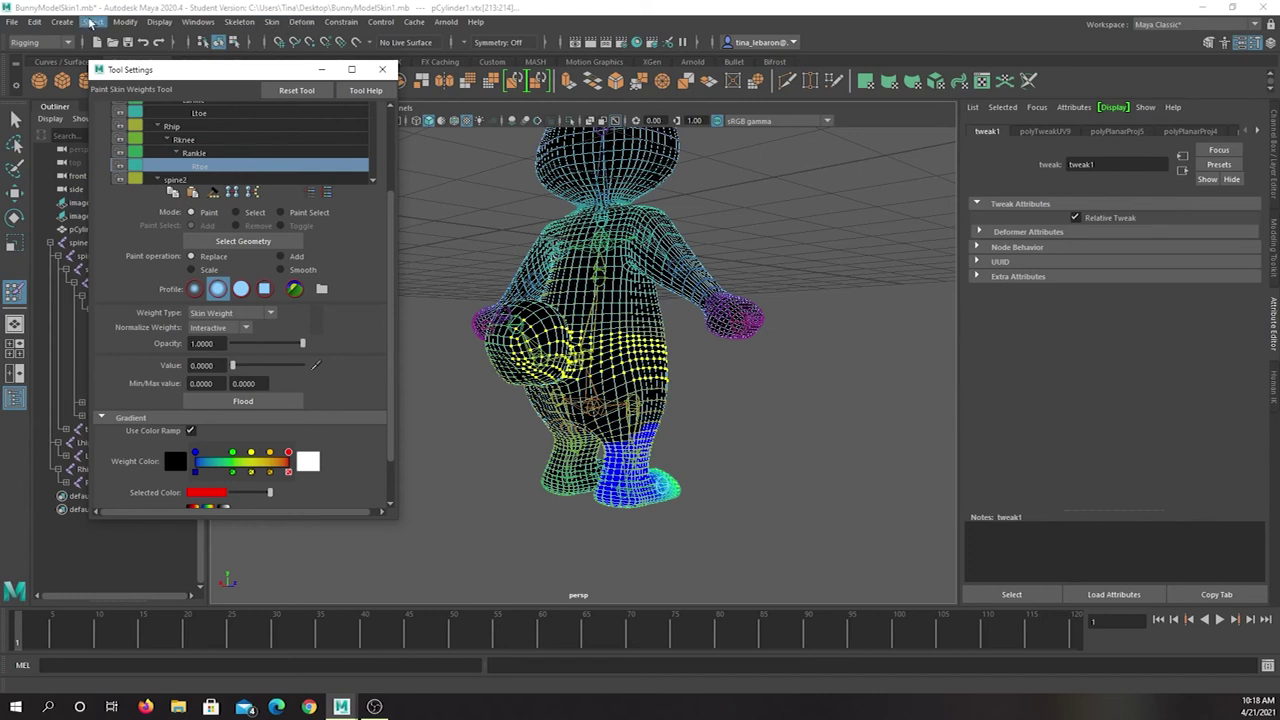
Deselect all the vertices.
left_click(124, 21)
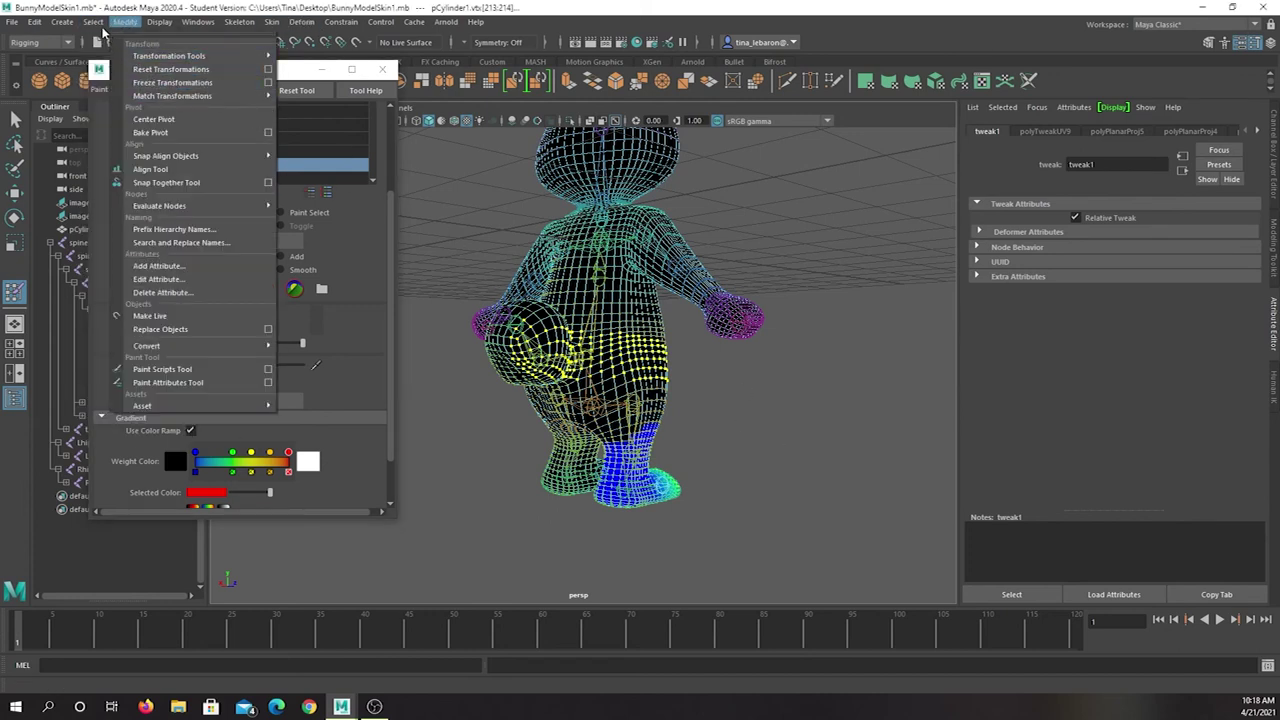
mouse_move(93, 21)
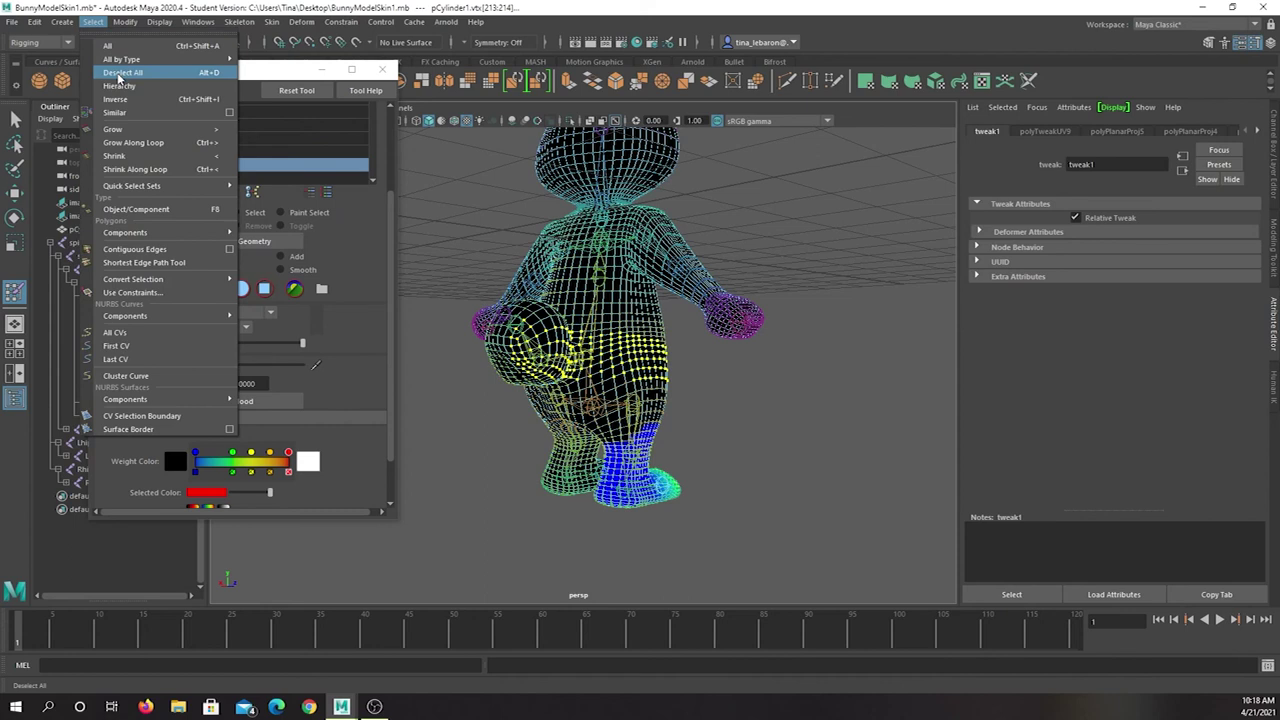
left_click(122, 72)
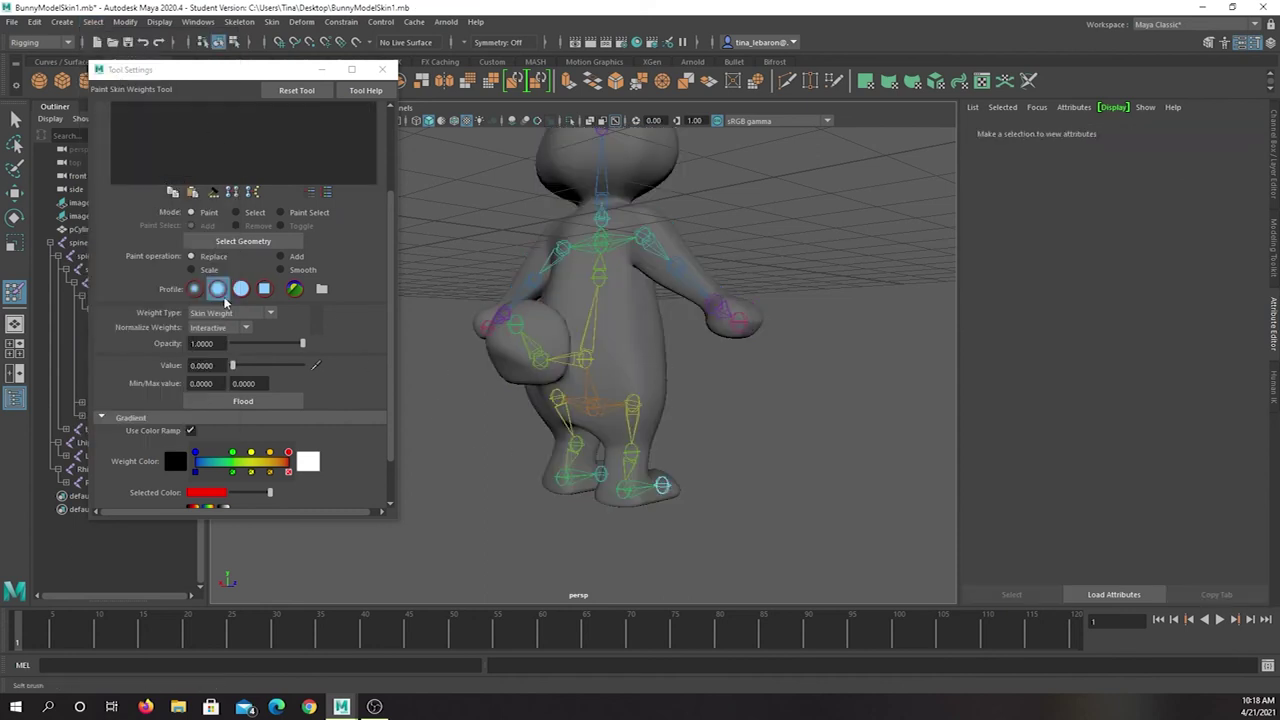
Switch to the Select Tool and select the head joint.
key("q")
left_click(634, 312)
right_click_drag(642, 318, 673, 299)
left_click_drag(619, 362, 534, 366, "alt")
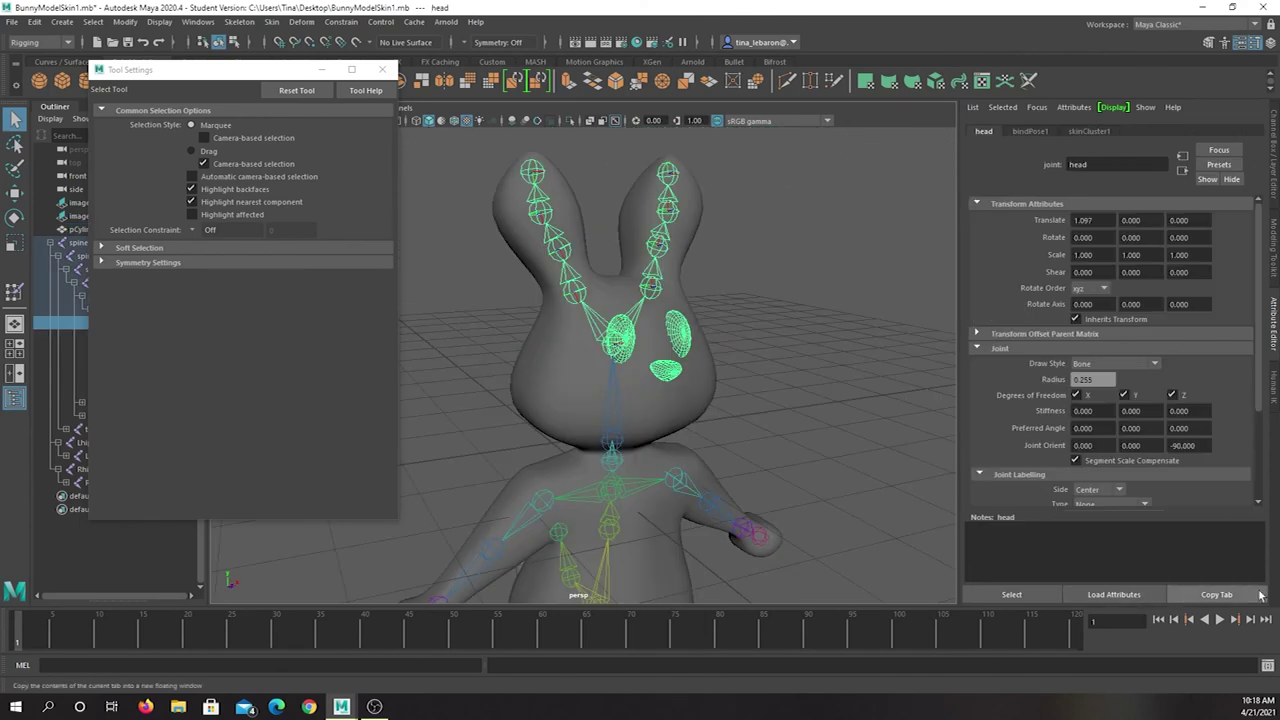